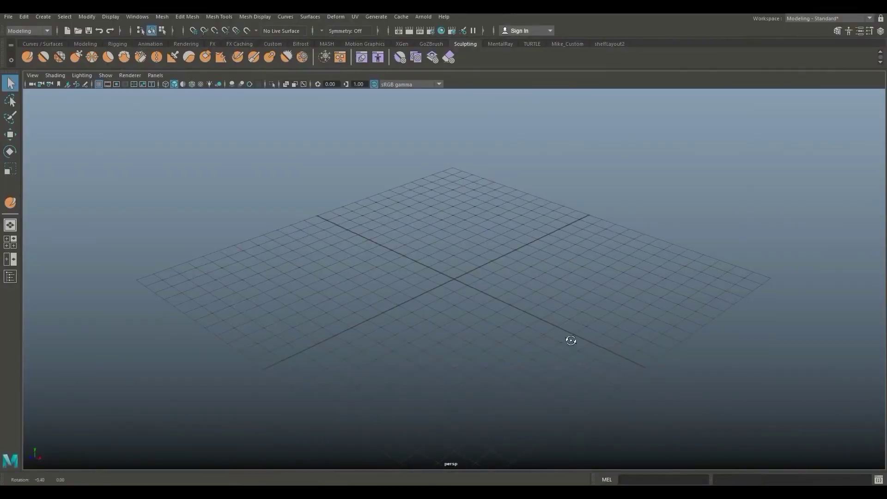
- Create a polygon plane from the Modeling shelf's primitive shortcuts
mouse_move(571, 339)
alt+mouse_down()
mouse_move(590, 329)
mouse_move(577, 339)
mouse_move(612, 359)
alt+mouse_up()
mouse_move(636, 355)
alt+middle_down()
mouse_move(626, 351)
mouse_move(610, 363)
mouse_move(609, 345)
mouse_move(593, 356)
alt+middle_up()
mouse_move(593, 356)
alt+mouse_down()
mouse_move(606, 345)
mouse_move(595, 360)
alt+mouse_up()
mouse_move(594, 361)
alt+middle_down()
mouse_move(614, 340)
mouse_move(624, 352)
alt+middle_up()
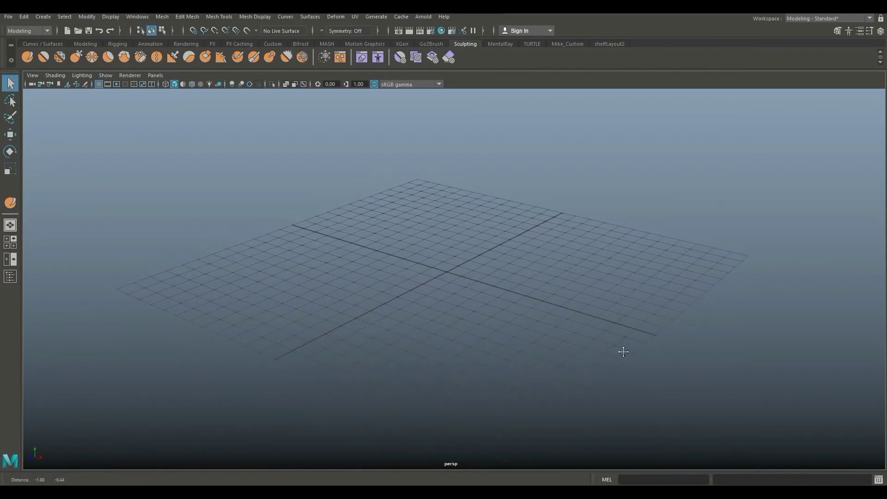
click(88, 44)
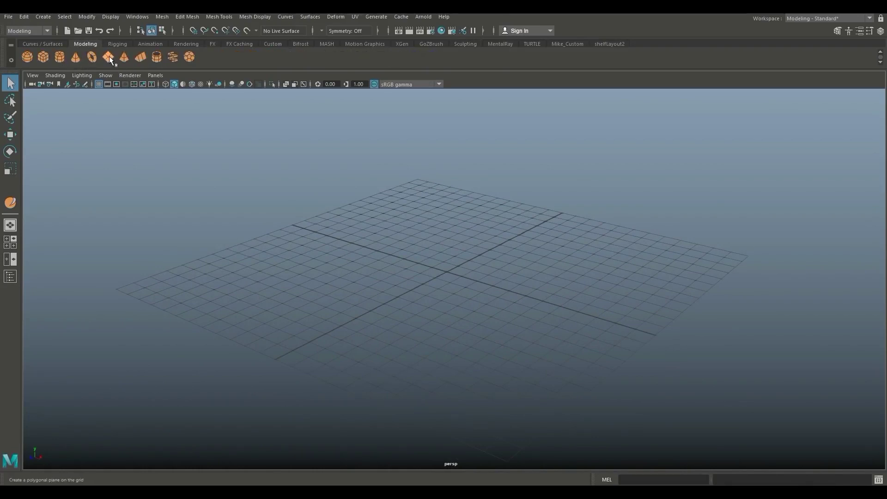
- Scale the plane up about ten times into a large flat ground sheet
key(r)
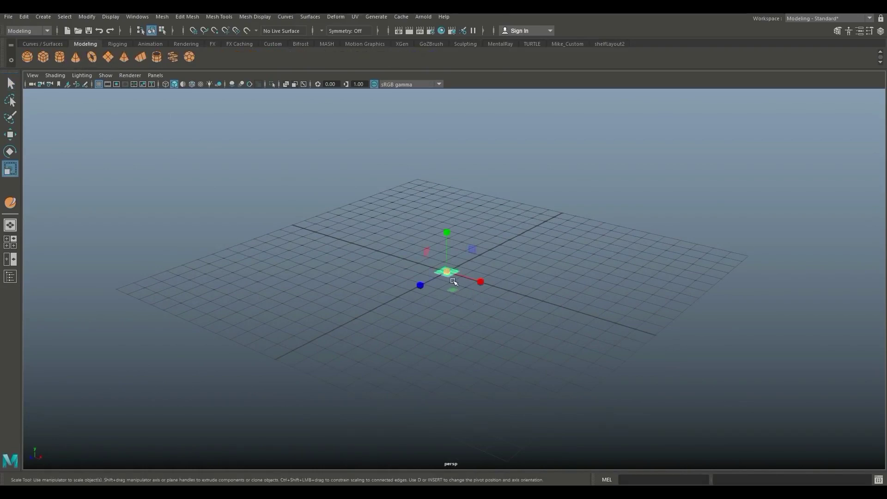
mouse_move(448, 273)
mouse_down()
mouse_move(592, 329)
mouse_move(753, 373)
mouse_up()
alt+right_drag(754, 374, 703, 370)
mouse_move(703, 370)
alt+mouse_down()
mouse_move(687, 368)
mouse_move(677, 389)
mouse_move(698, 368)
mouse_move(702, 378)
mouse_move(632, 370)
mouse_move(625, 378)
mouse_move(625, 370)
alt+mouse_up()
alt+middle_drag(626, 368, 644, 388)
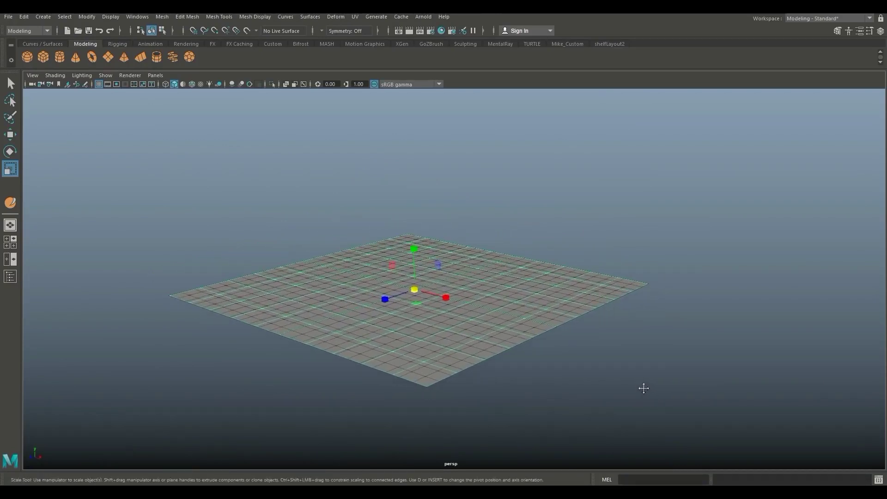
alt+drag(637, 386, 644, 382)
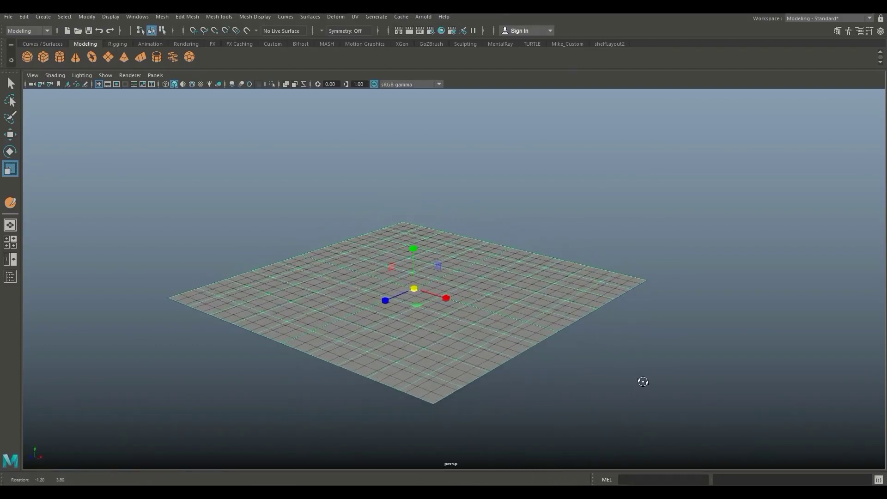
- Set the polyPlane1 width and height subdivisions to 1000 each and accept the warning
key(ctrl+a)
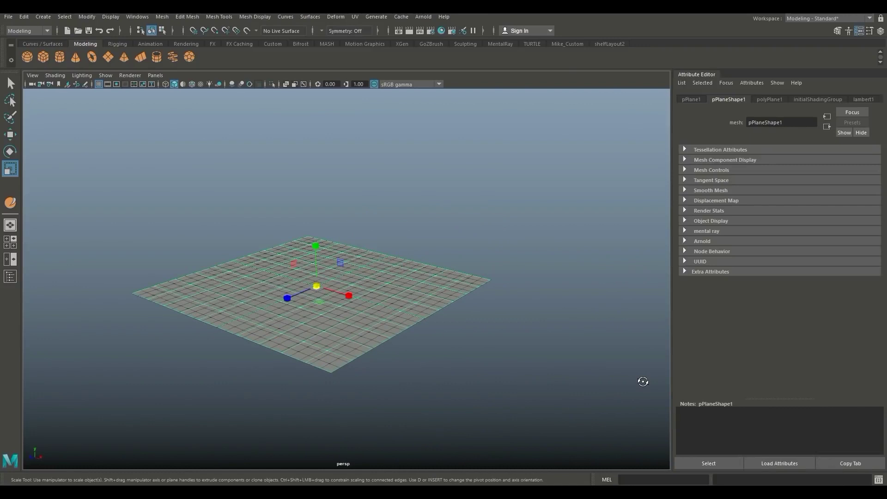
click(774, 100)
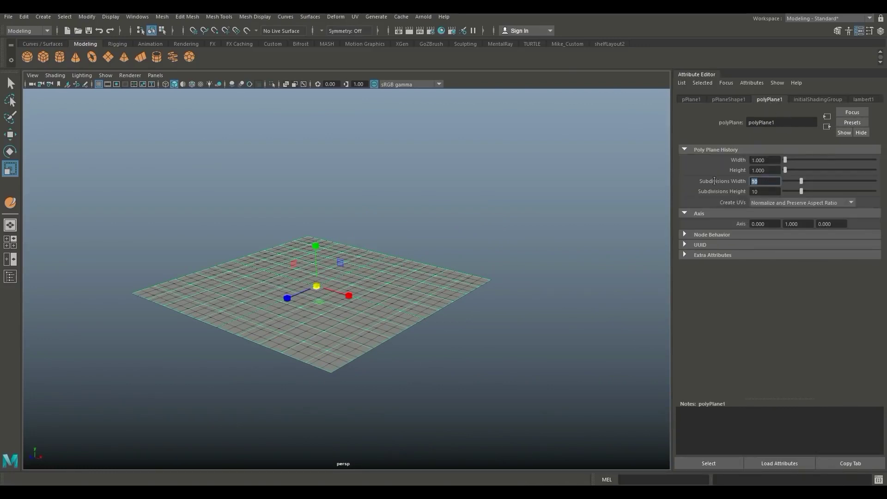
click(756, 181)
click(773, 192)
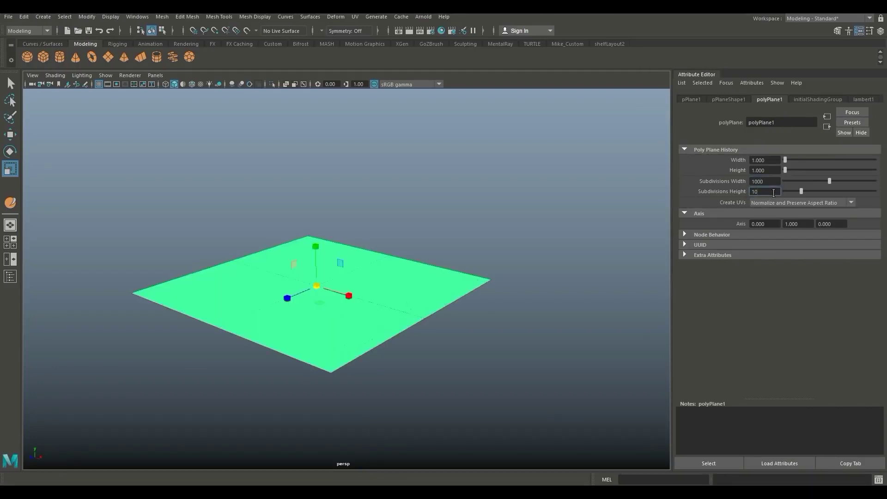
text(00)
key(Return)
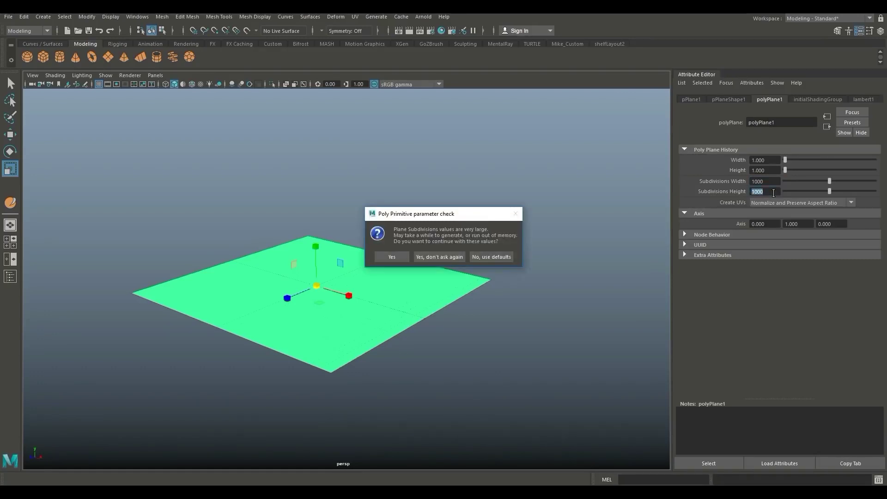
click(391, 257)
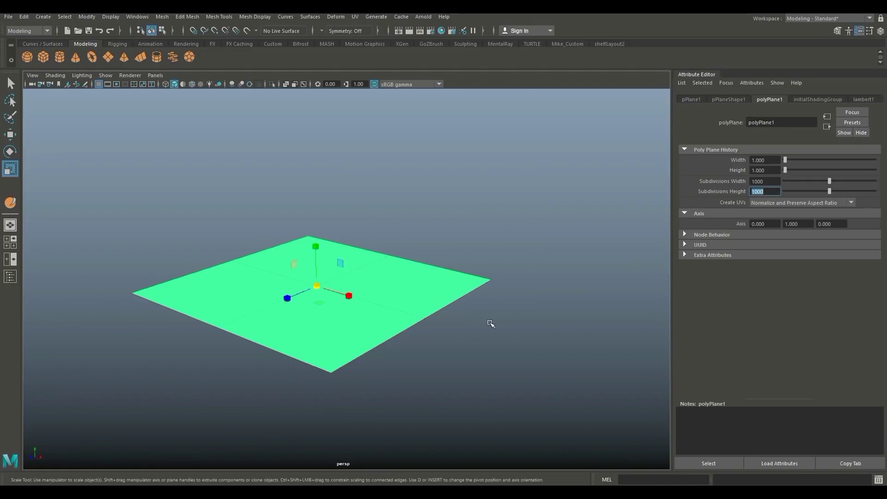
- Reframe the dense plane and bring up the Sculpting shelf tools
mouse_move(487, 323)
alt+mouse_down()
mouse_move(484, 309)
mouse_move(487, 323)
mouse_move(470, 326)
alt+mouse_up()
alt+middle_drag(431, 360, 483, 360)
alt+drag(471, 361, 491, 354)
alt+middle_drag(492, 361, 492, 352)
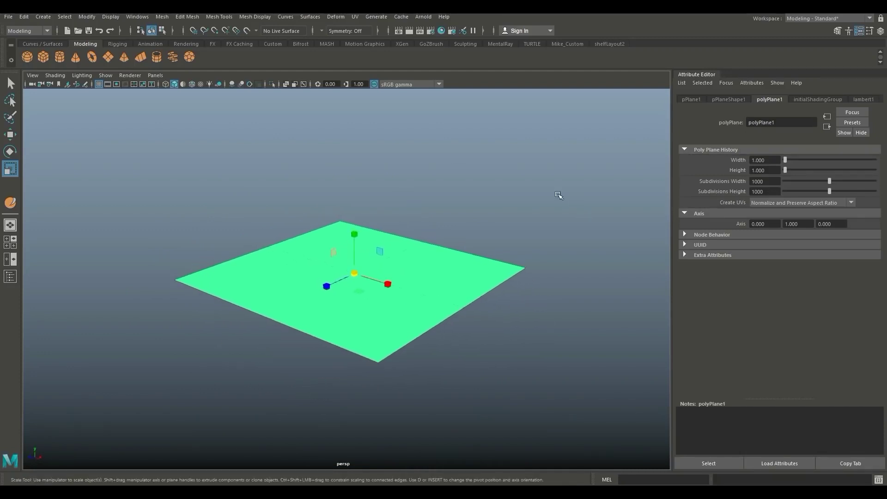
click(464, 43)
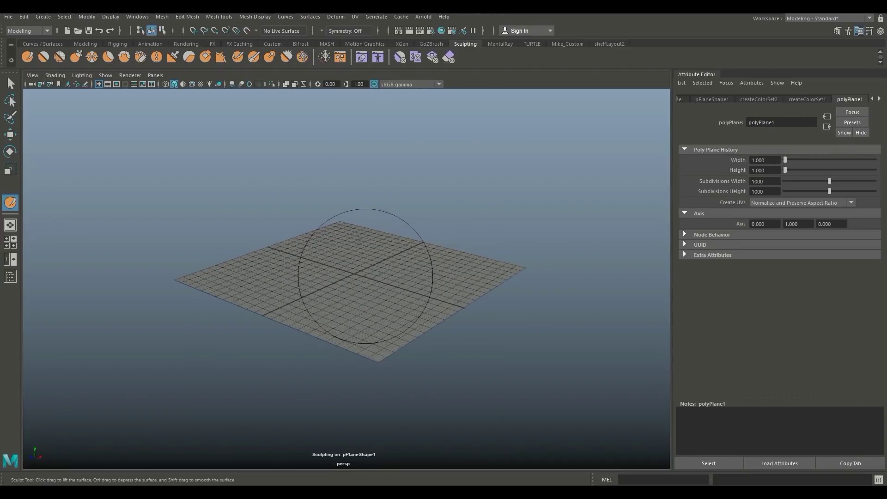
- Resize the sculpt brush and open Sculpt Tool settings (size 8.963, strength 15)
mouse_move(365, 276)
mouse_down()
mouse_move(379, 276)
mouse_move(360, 277)
mouse_up()
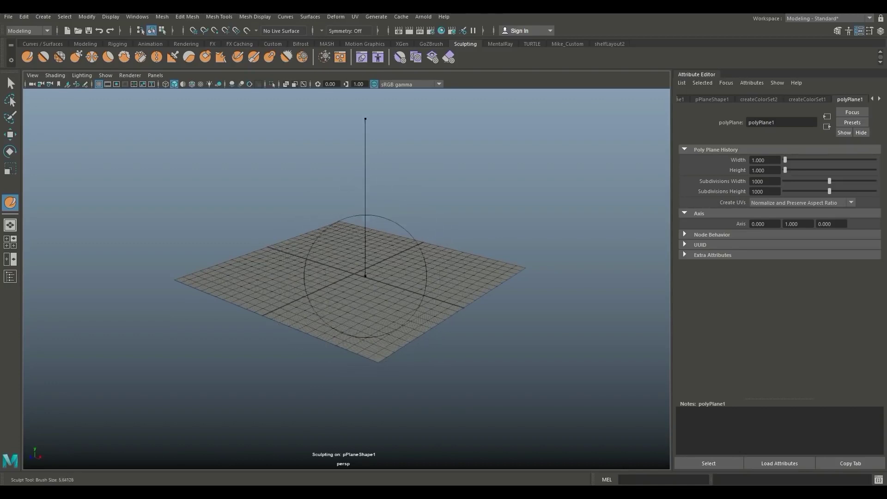
drag(365, 276, 392, 290)
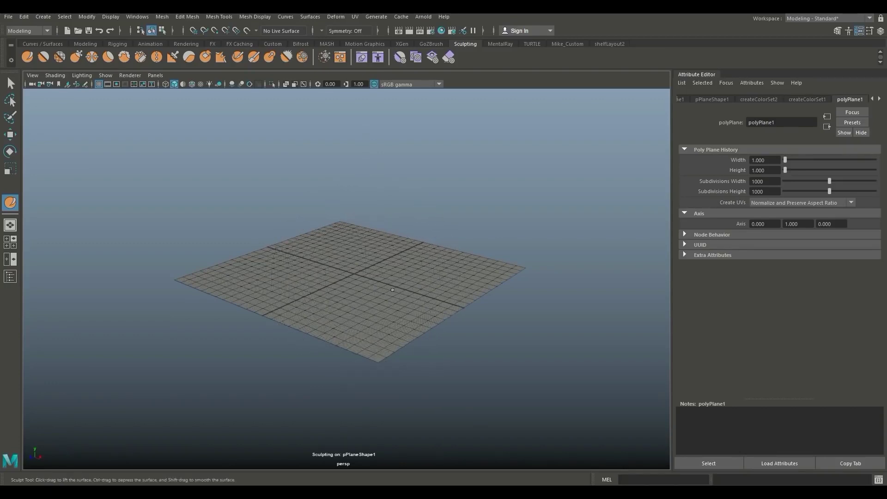
double_click(10, 204)
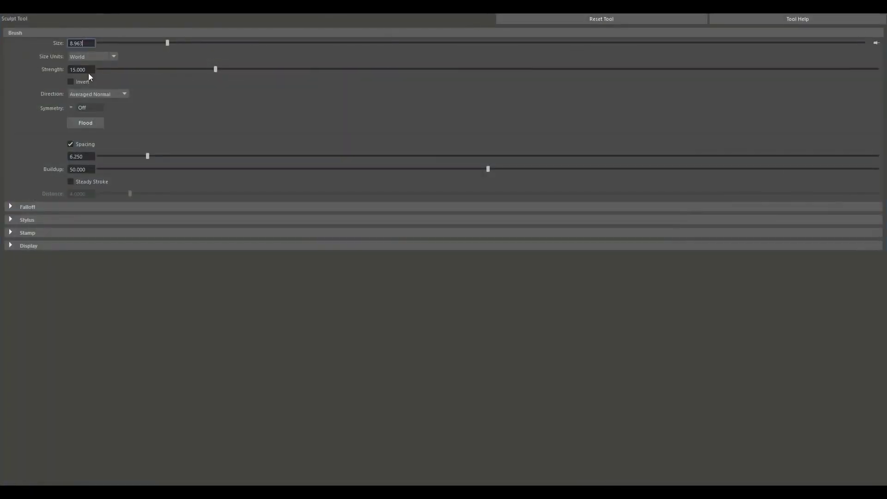
- Dock the Sculpt Tool settings beside the viewport and set brush size to 9.921
drag(97, 13, 531, 60)
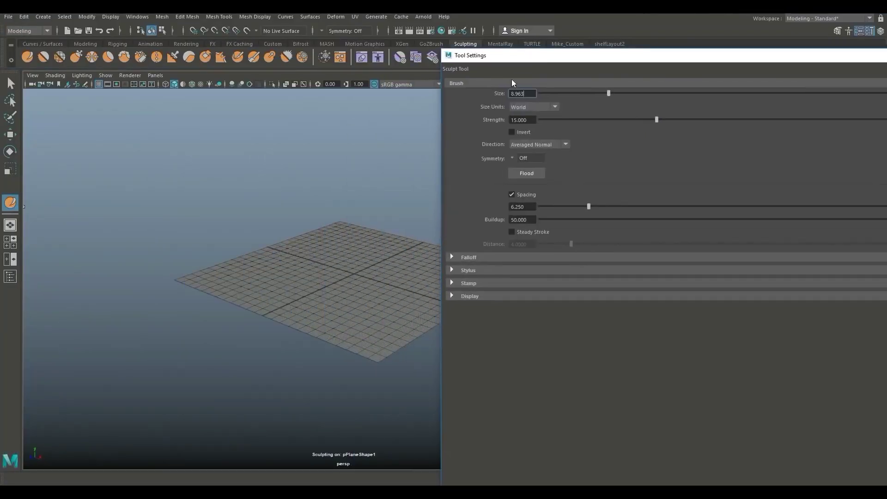
mouse_move(396, 145)
alt+mouse_down()
mouse_move(201, 164)
mouse_move(291, 166)
alt+mouse_up()
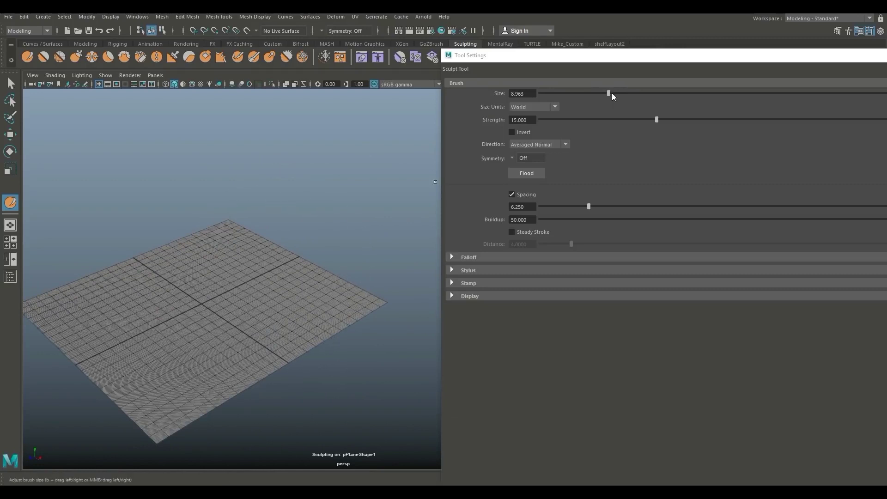
drag(608, 93, 573, 93)
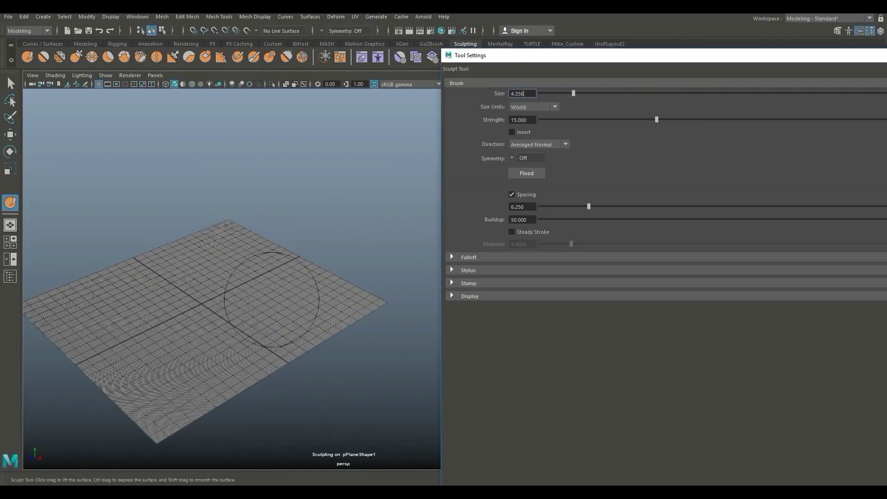
drag(574, 92, 616, 92)
- Test strokes, set strength to 31.670, undo the test mounds, and reveal the Stamp options
drag(656, 120, 605, 120)
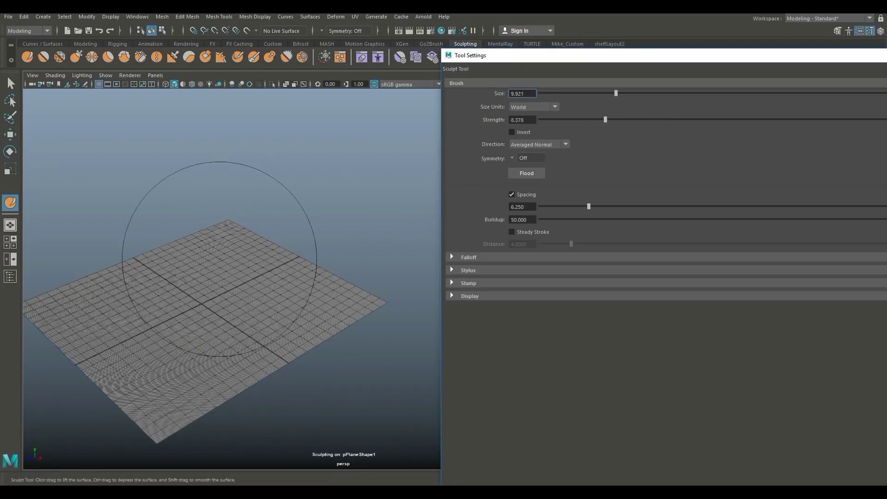
drag(217, 314, 247, 298)
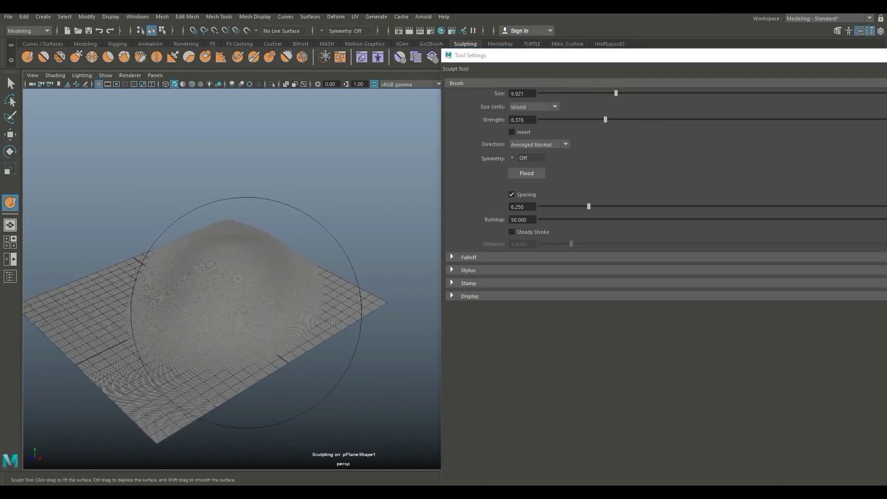
drag(606, 119, 786, 120)
drag(153, 340, 294, 337)
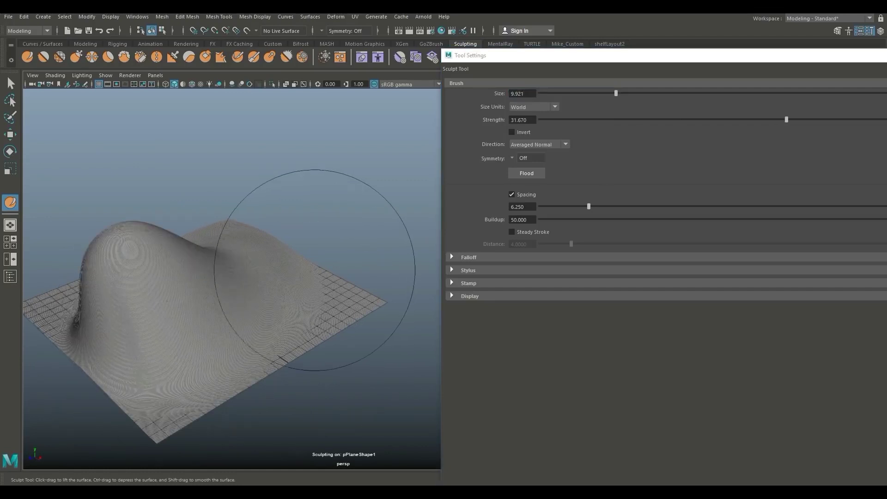
key(ctrl+z)
key(ctrl+z)
key(ctrl+z)
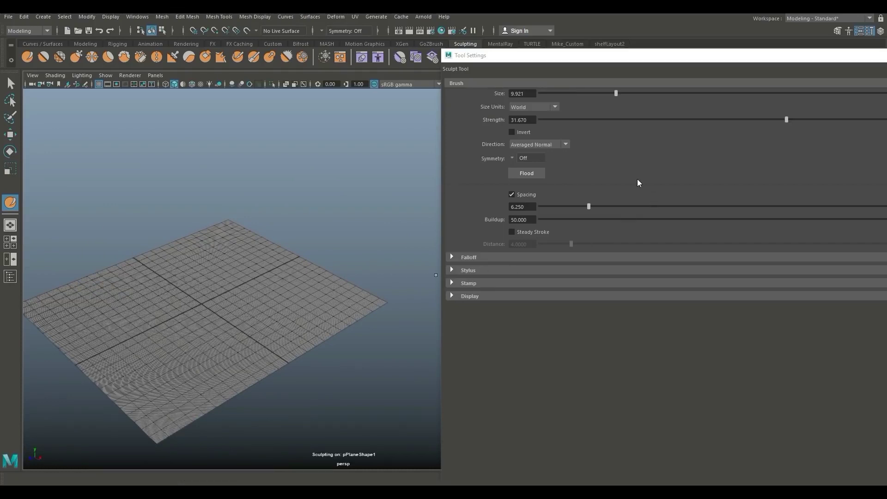
click(451, 282)
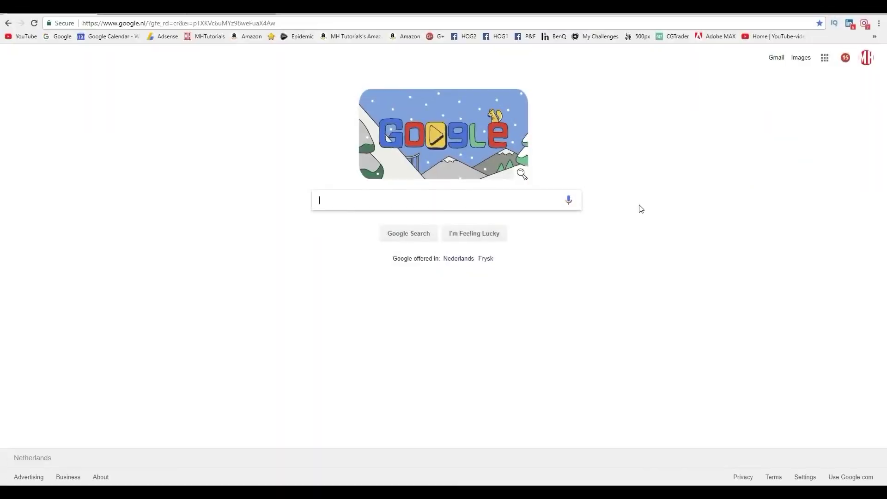
- Search Google Images for 'mountain displacemrt' and preview a displacement map
text(moun)
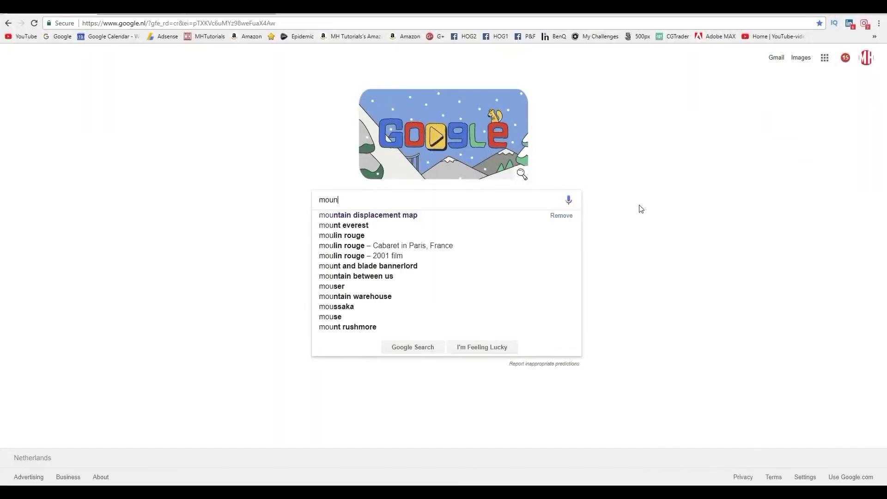
text(tain disp)
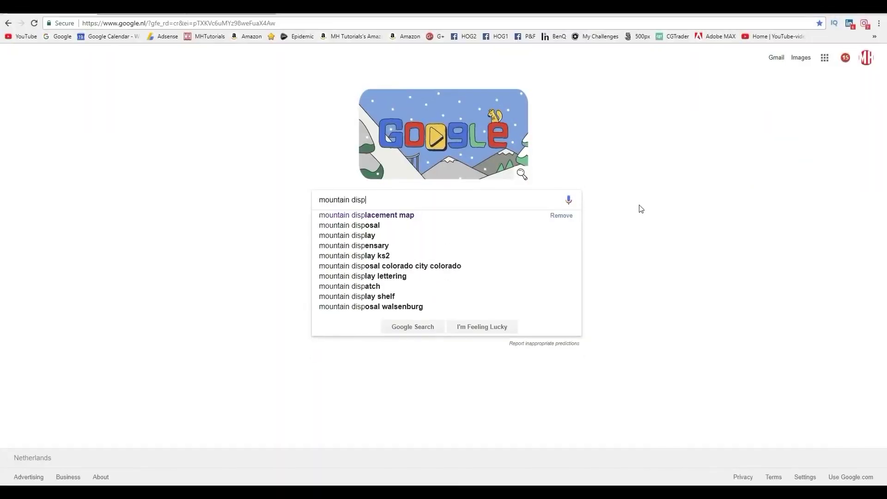
text(lacemrt)
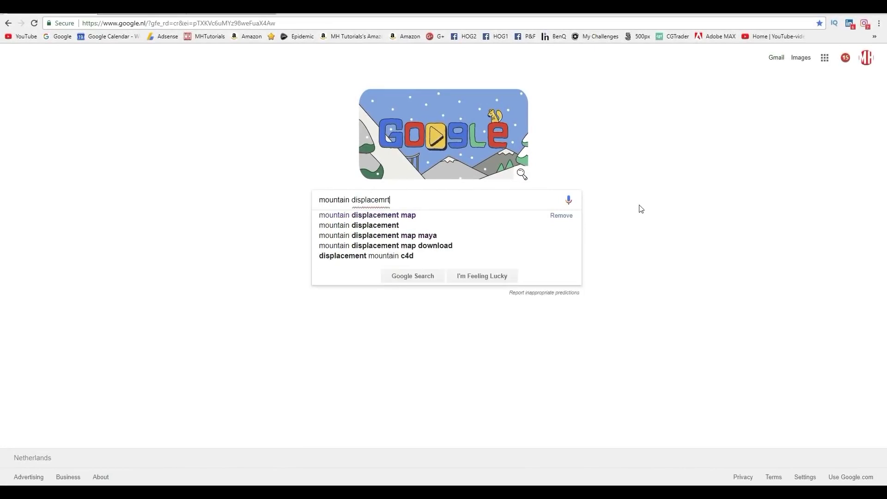
click(412, 217)
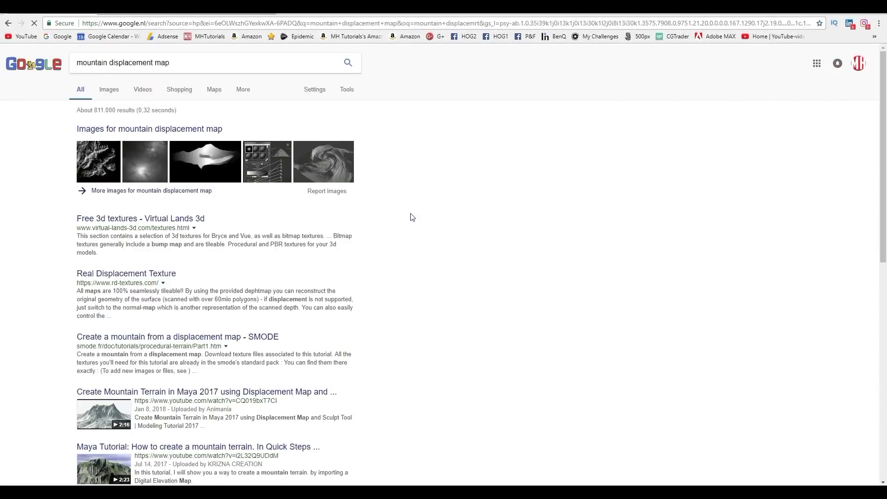
click(107, 91)
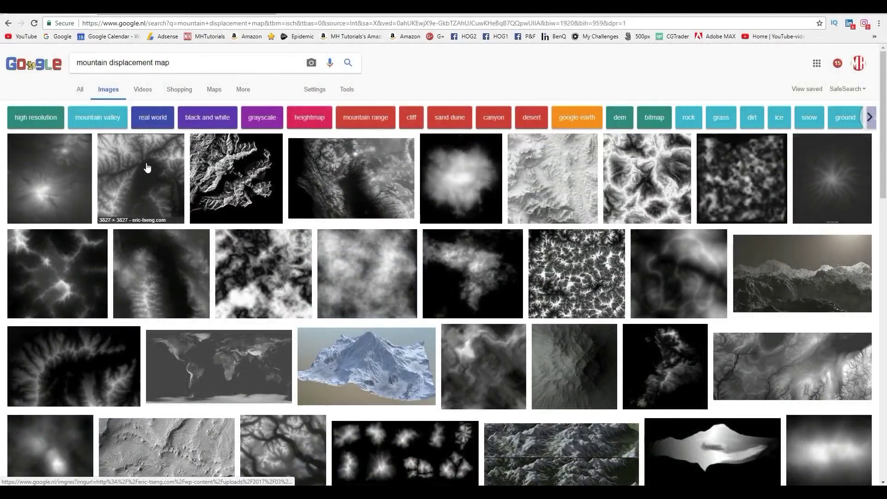
click(147, 173)
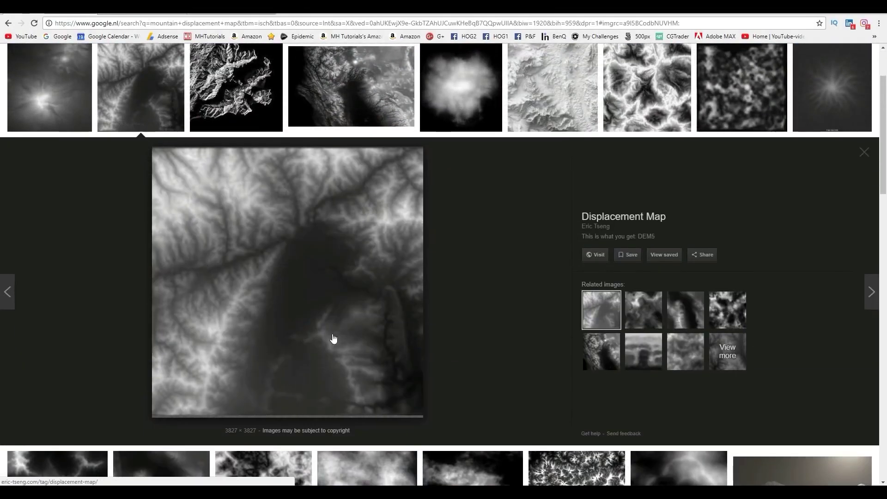
- Save the previewed displacement map to the Desktop as DEM5.jpg
right_click(264, 217)
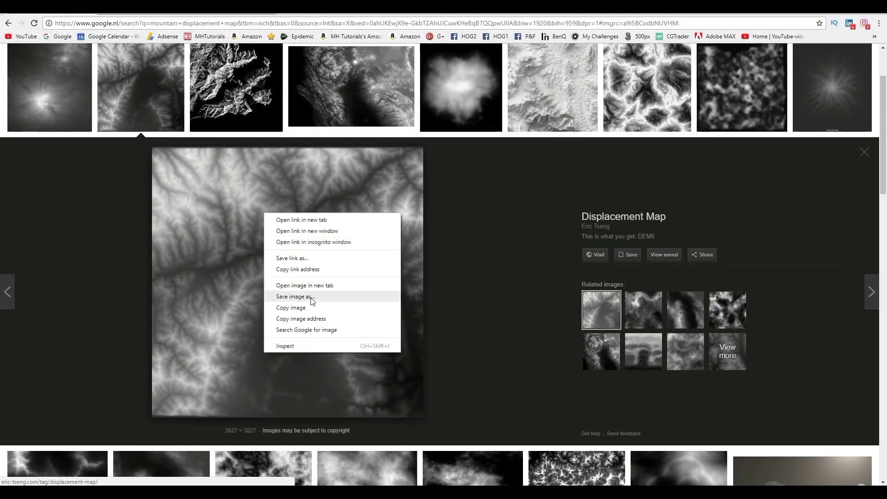
click(311, 301)
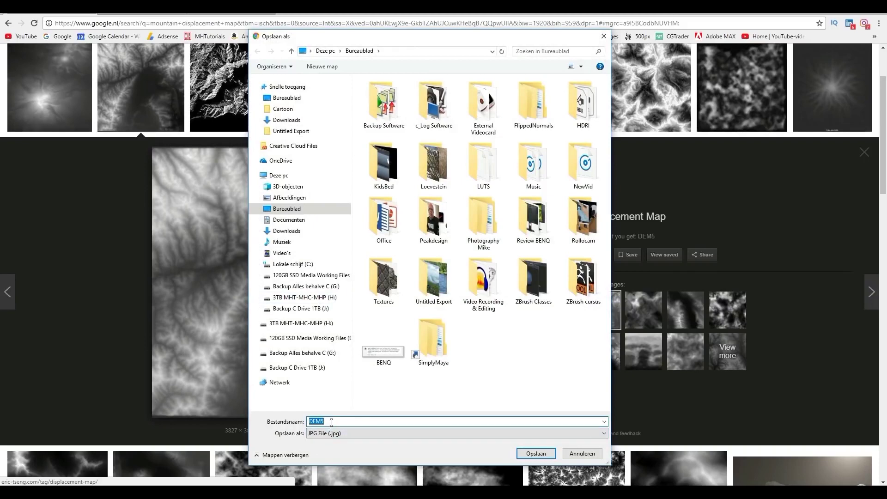
click(287, 98)
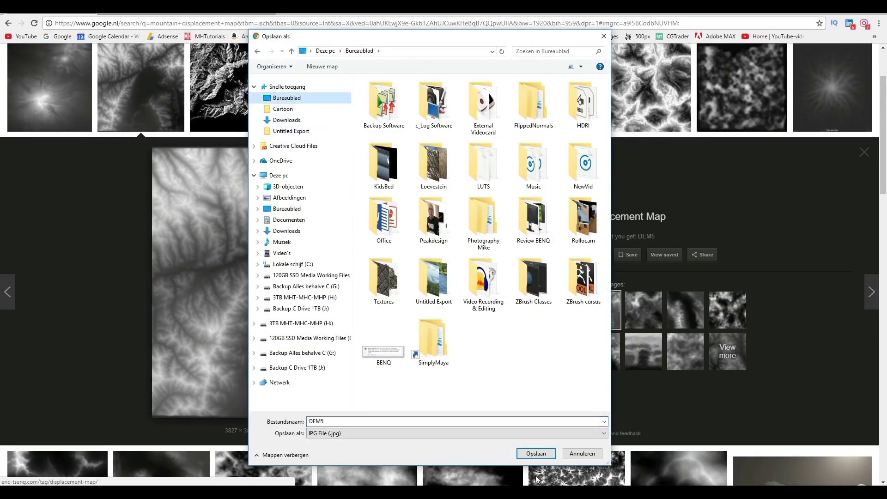
click(537, 452)
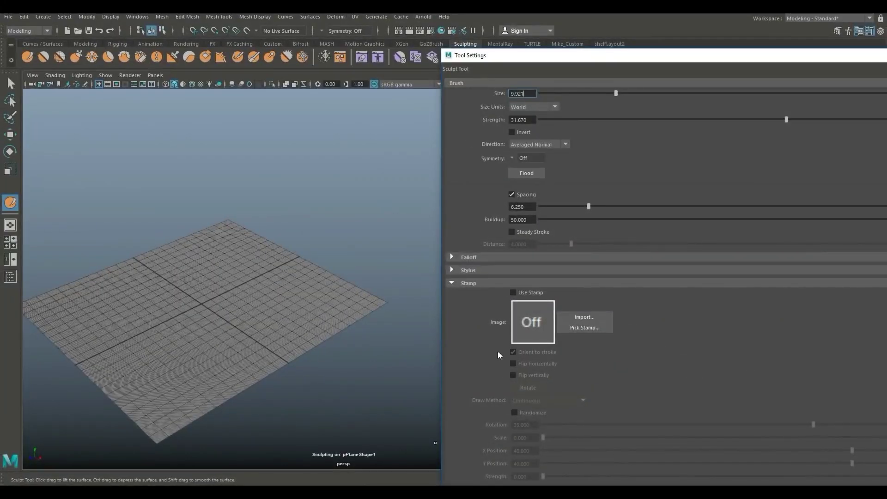
- Enable Use Stamp and load DEM5.jpg from the Desktop as the stamp image
click(514, 294)
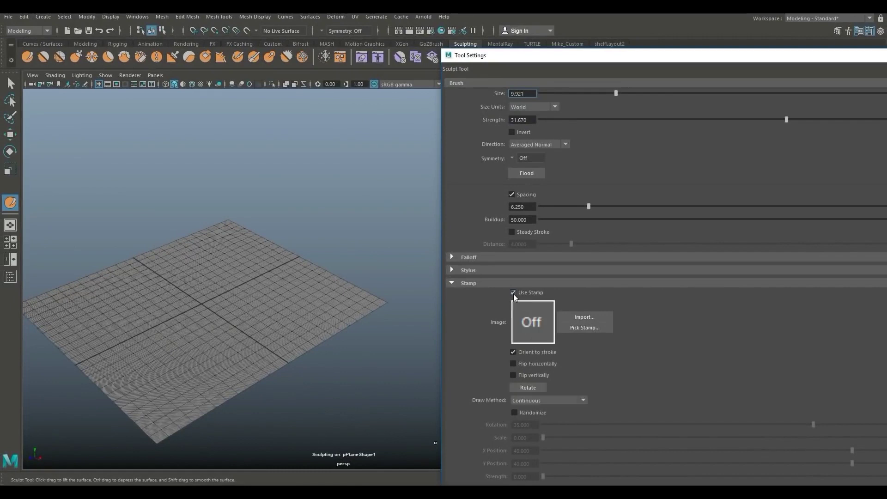
click(593, 319)
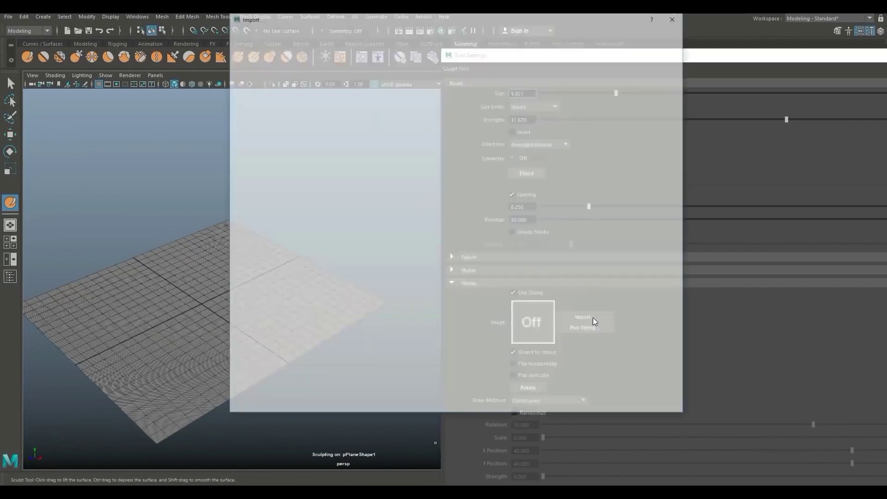
click(244, 61)
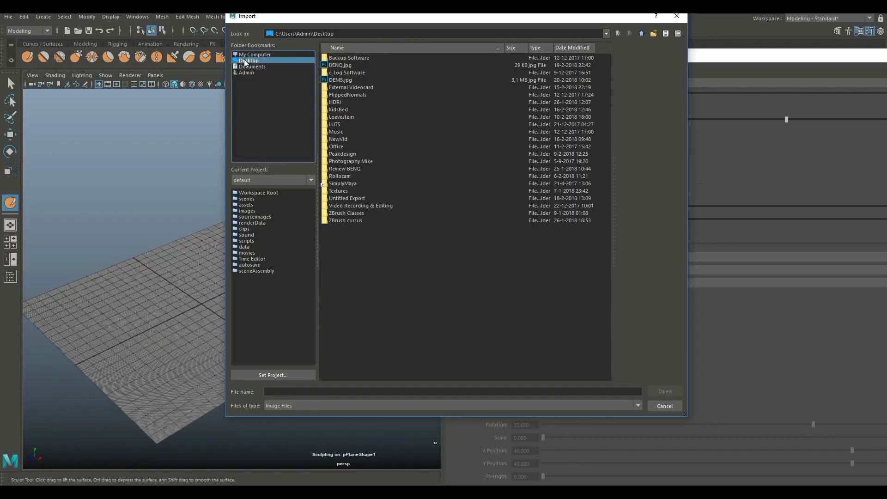
click(346, 80)
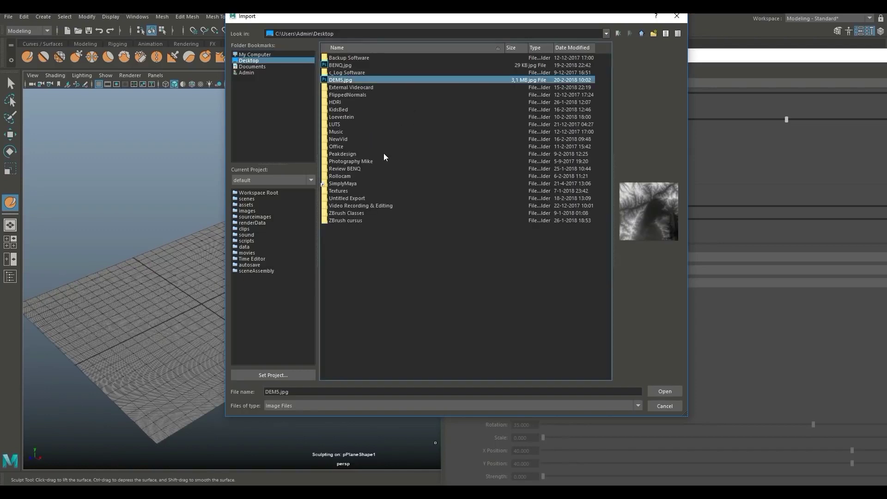
click(663, 391)
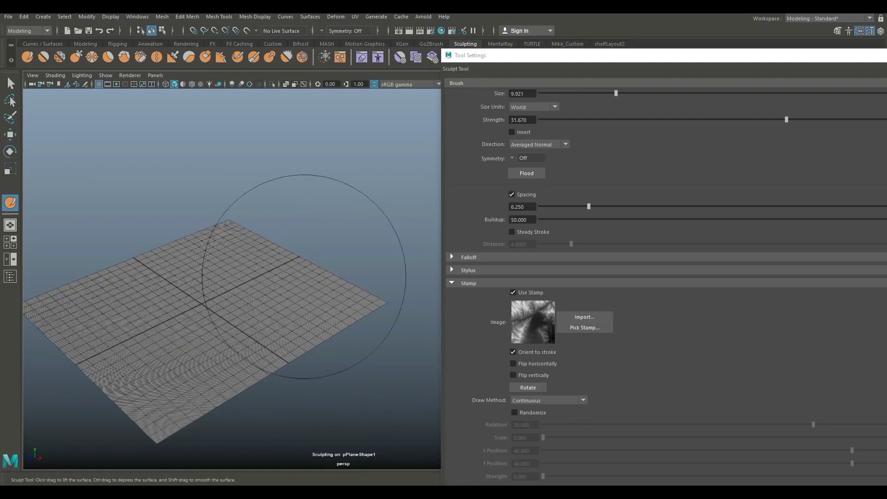
- Stamp the DEM5 heightmap terrain across the plane and frame it up close
click(236, 308)
drag(263, 273, 218, 298)
drag(184, 272, 227, 258)
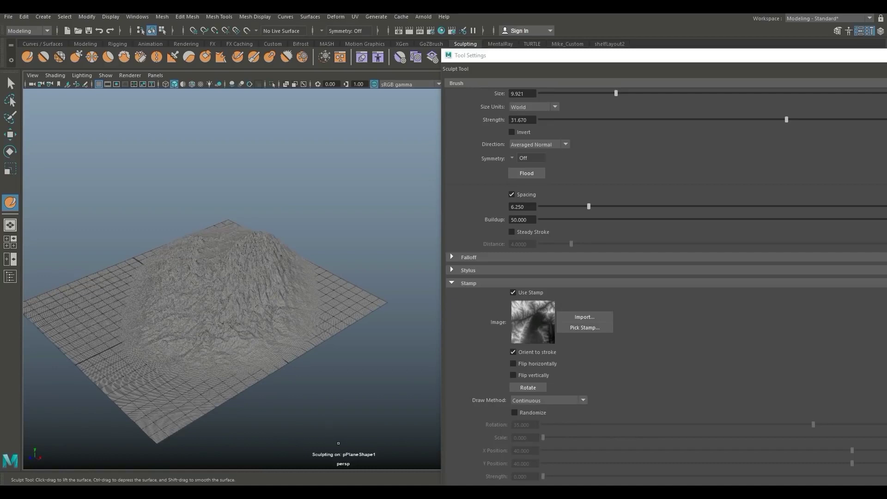
mouse_move(331, 417)
alt+mouse_down()
mouse_move(368, 408)
mouse_move(363, 420)
alt+mouse_up()
scroll(323, 402, down, 2)
alt+middle_drag(323, 403, 292, 327)
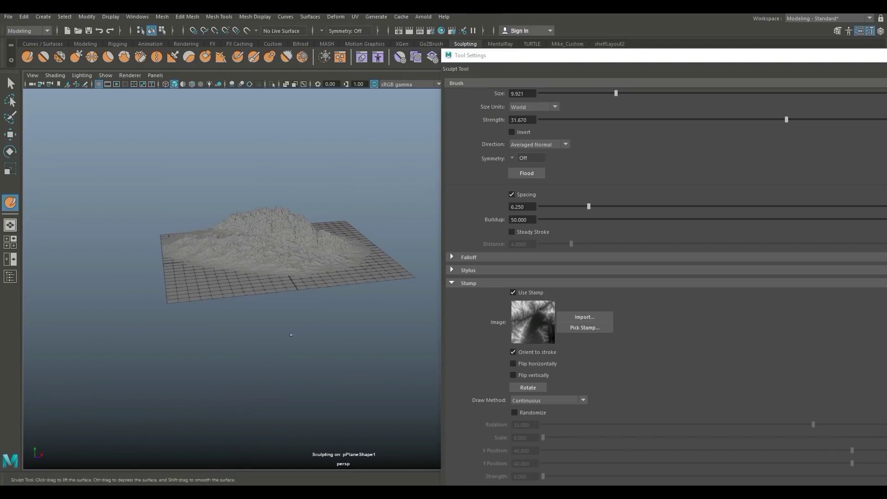
scroll(292, 327, up, 3)
alt+drag(297, 347, 311, 352)
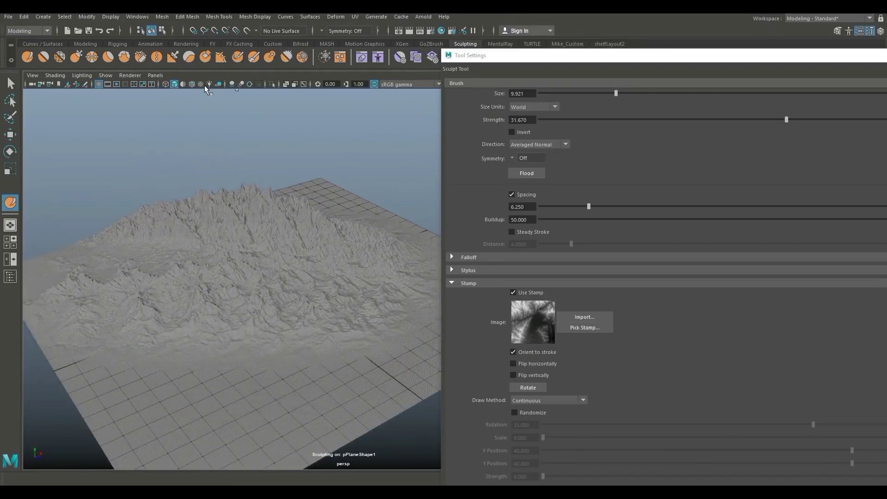
- Toggle screen space ambient occlusion, undo, reapply it, and orbit around the terrain
click(233, 84)
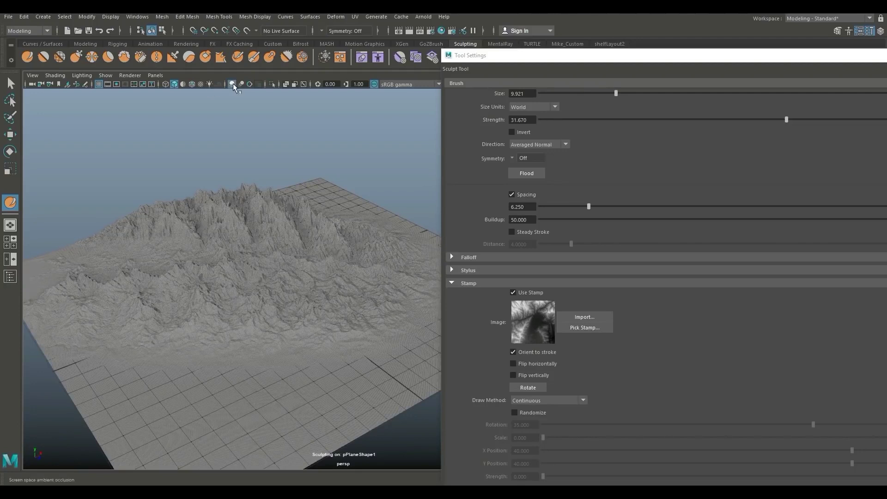
click(232, 84)
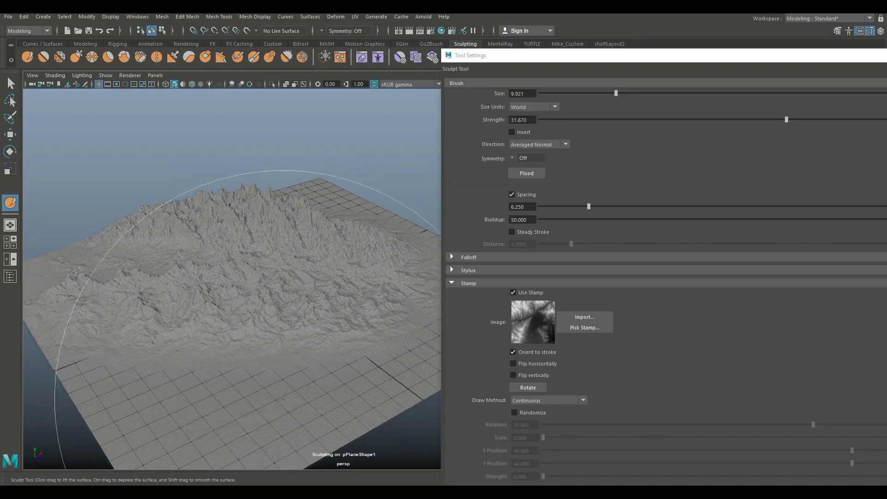
key(ctrl+z)
key(ctrl+z)
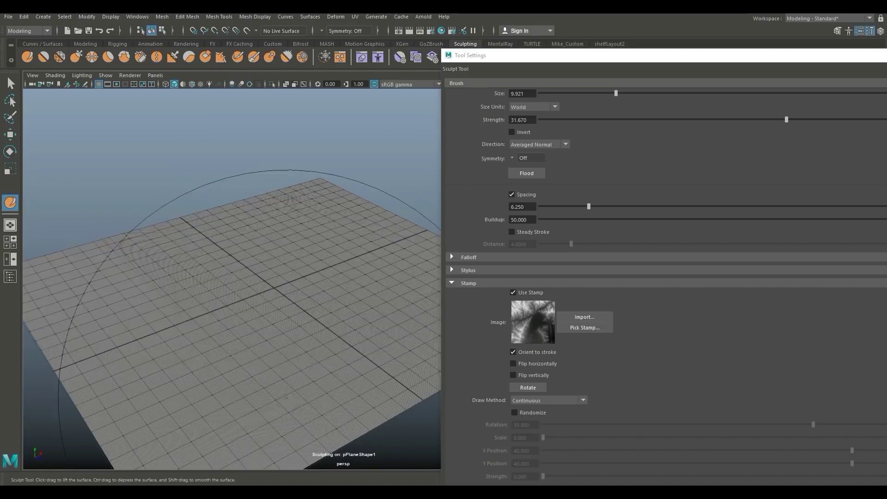
click(232, 84)
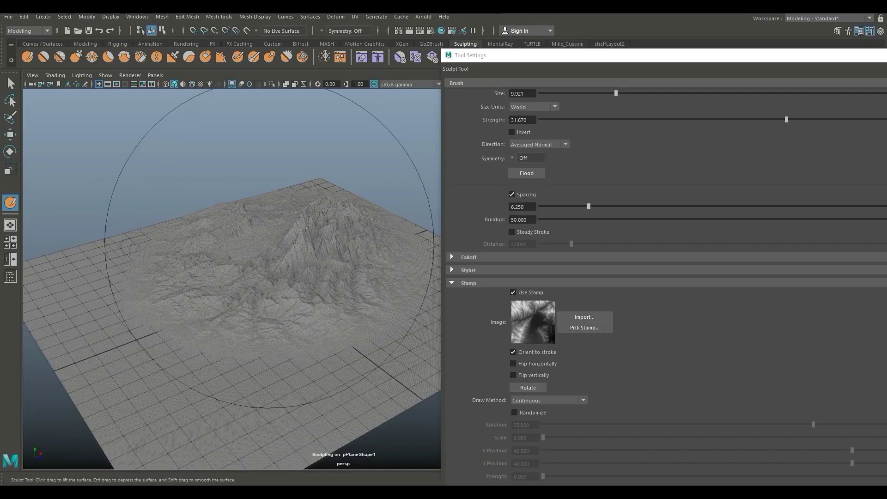
mouse_move(278, 234)
alt+mouse_down()
mouse_move(226, 194)
mouse_move(269, 202)
mouse_move(133, 262)
alt+mouse_up()
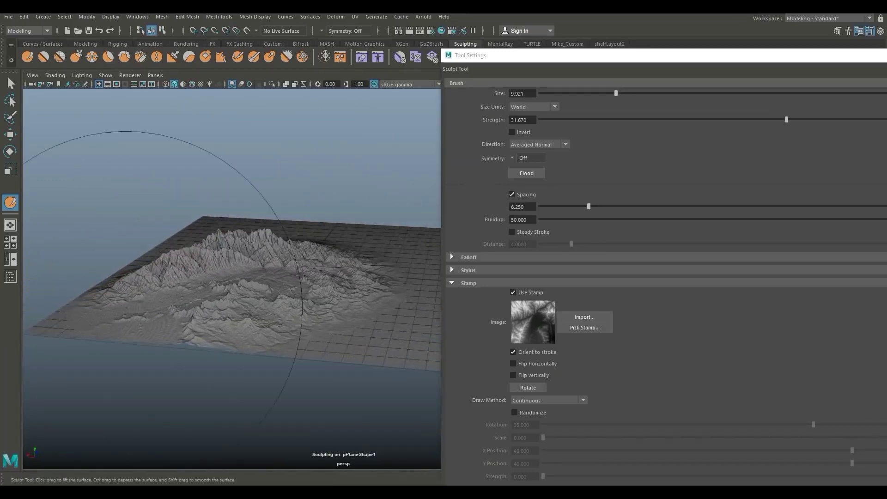
mouse_move(134, 262)
alt+mouse_down()
mouse_move(187, 326)
mouse_move(259, 277)
alt+mouse_up()
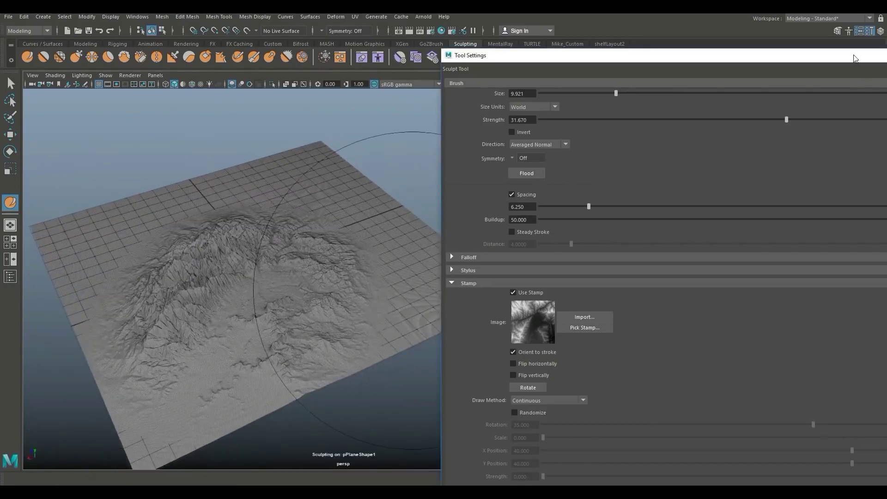
- Undock the Sculpt Tool settings into a floating window and minimize it
drag(855, 59, 650, 59)
drag(781, 64, 550, 65)
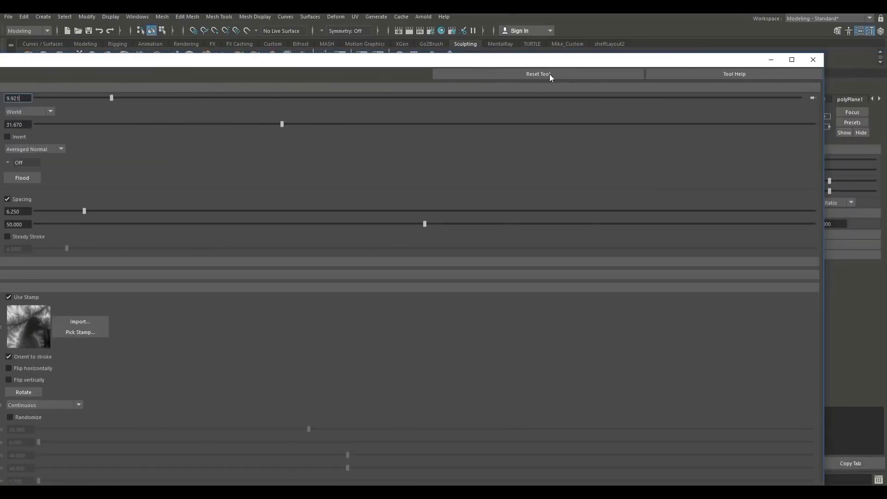
click(768, 59)
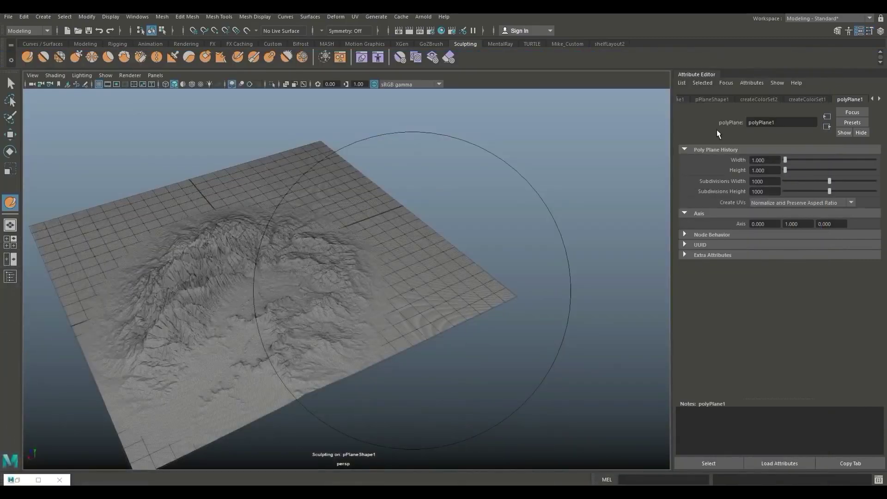
- Add an Arnold Skydome Light to the scene
click(424, 17)
mouse_move(457, 63)
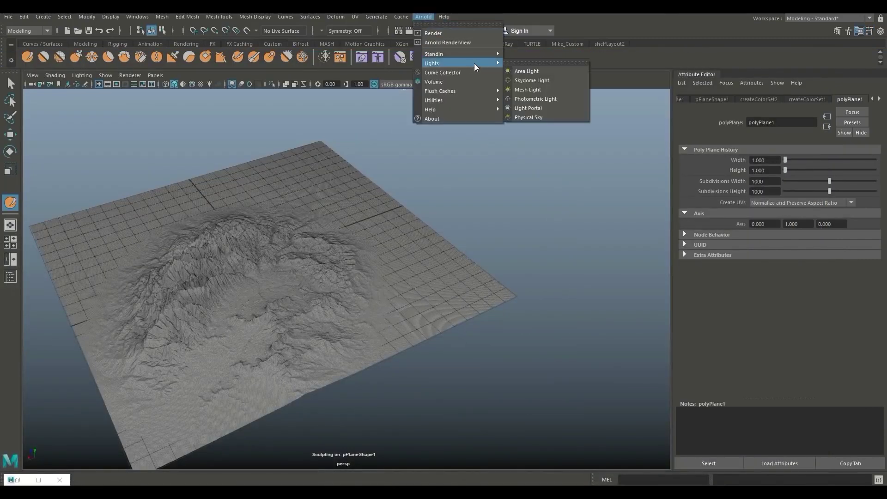
click(551, 80)
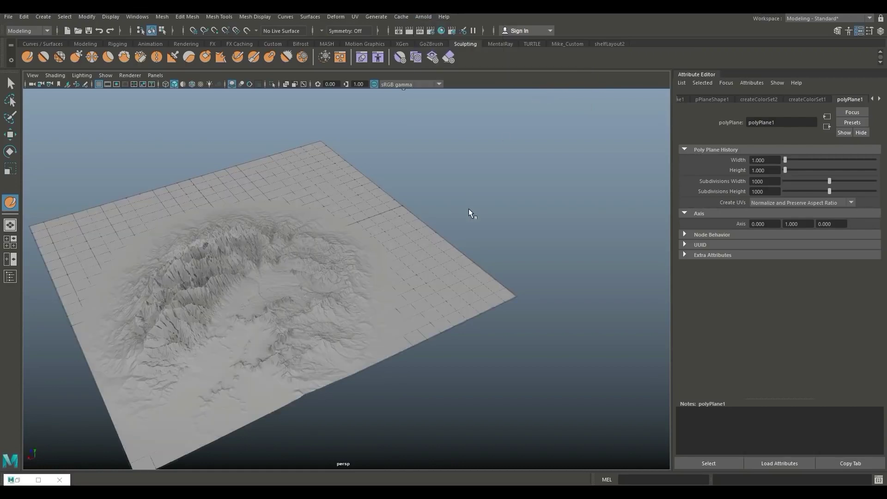
scroll(469, 209, down, 3)
scroll(468, 209, up, 5)
- Pull back to view the whole terrain and select the terrain plane
alt+drag(460, 226, 471, 321)
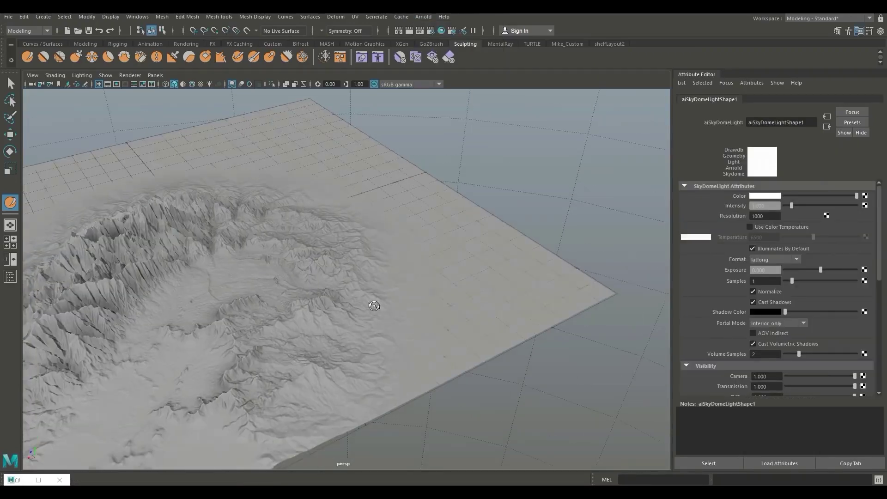
scroll(471, 321, up, 3)
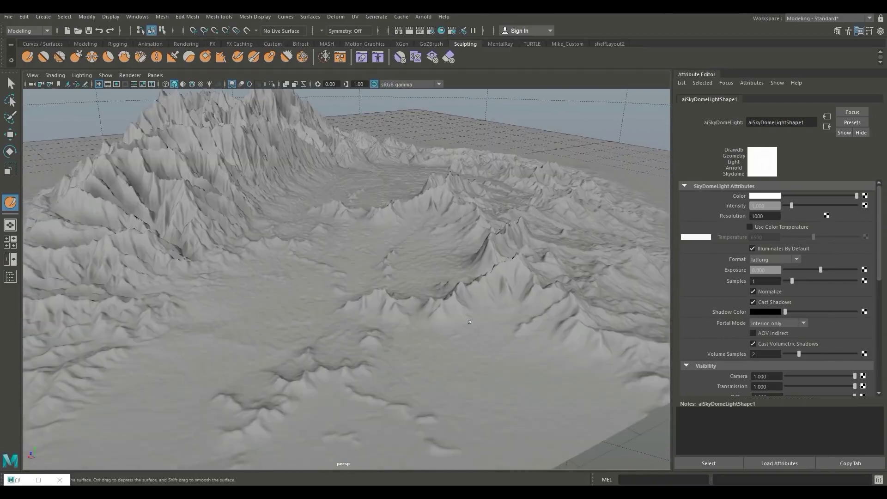
scroll(470, 322, down, 3)
scroll(469, 322, down, 3)
alt+drag(469, 322, 454, 342)
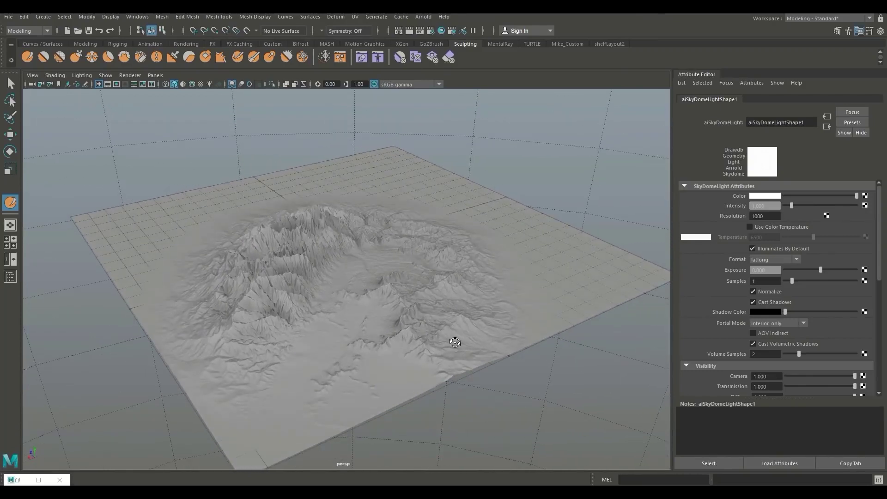
click(10, 83)
click(361, 249)
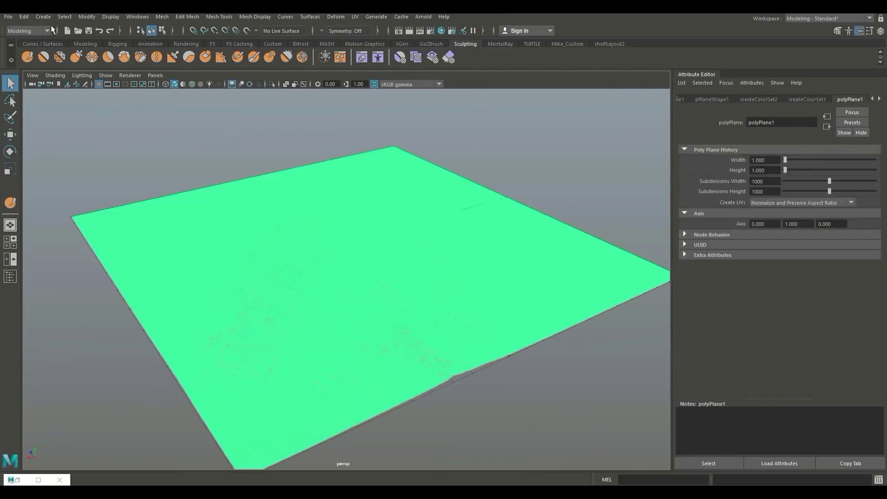
- Delete the terrain's history and export the selection to the Desktop as MountainHighPoly OBJ
click(23, 17)
mouse_move(50, 126)
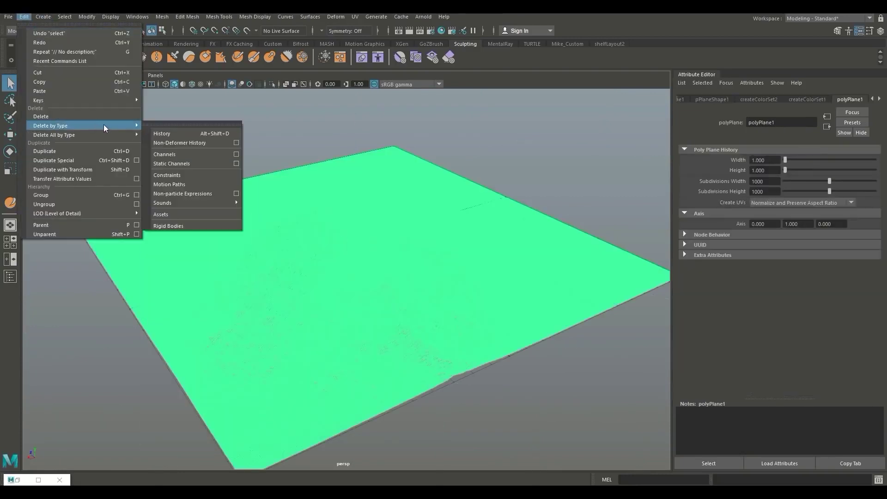
click(188, 133)
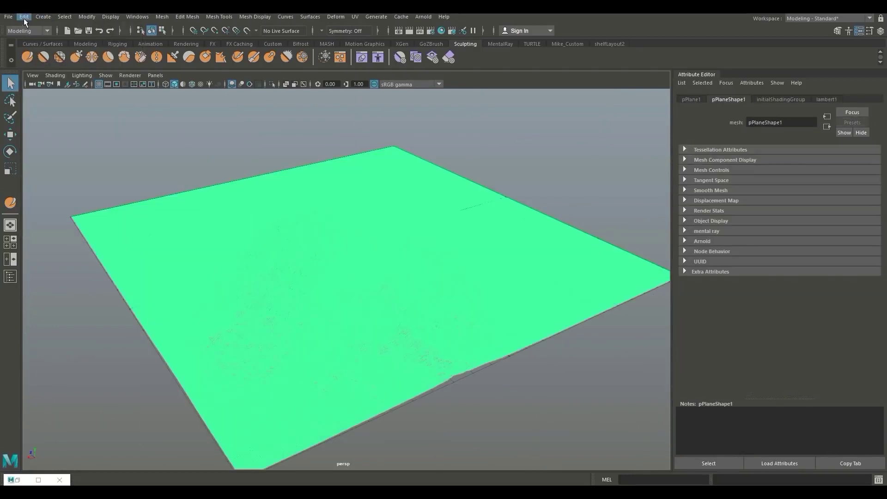
click(10, 19)
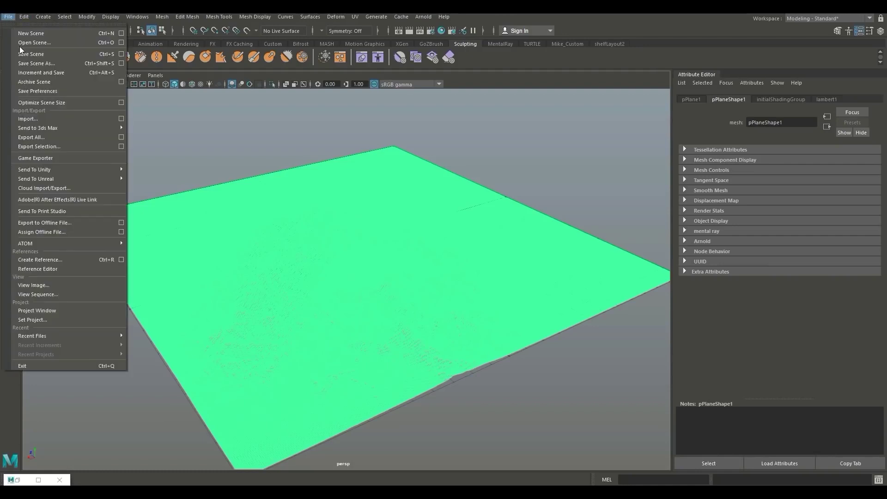
click(70, 146)
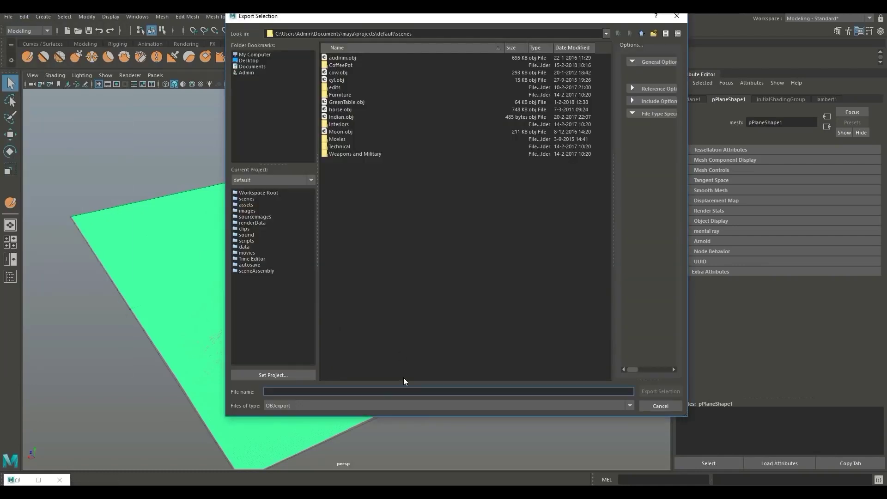
text(MountainHighPoly)
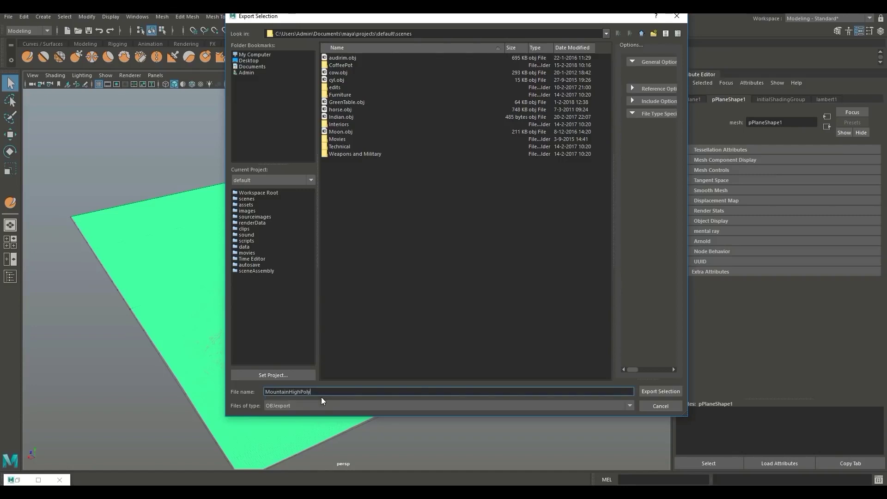
click(249, 60)
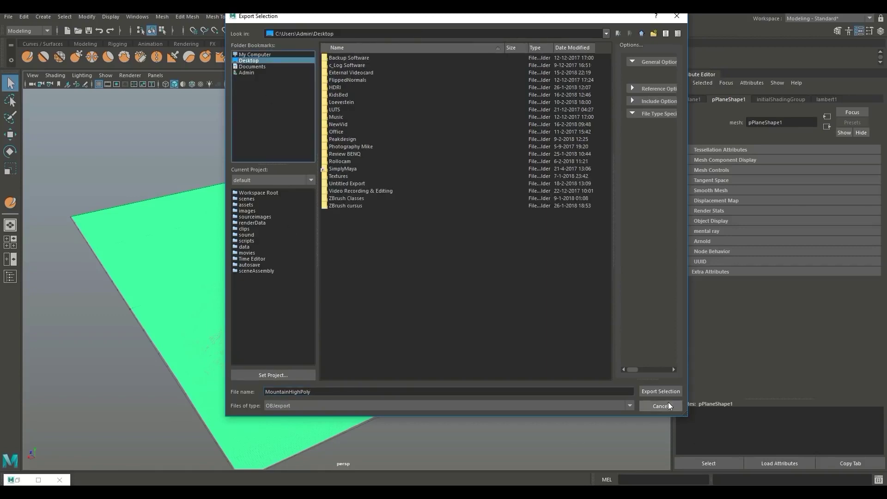
click(655, 392)
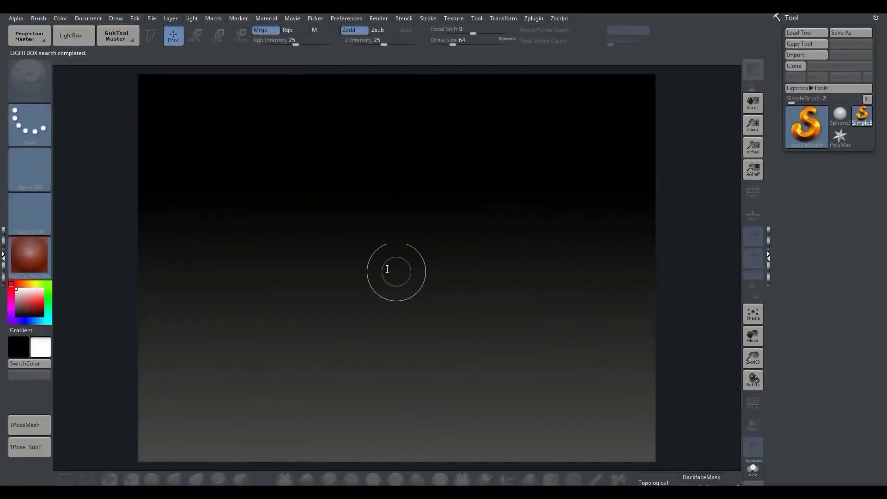
- Import MountainHighPoly.obj from the Desktop, draw it on the canvas, and enter Edit mode
click(807, 56)
click(49, 73)
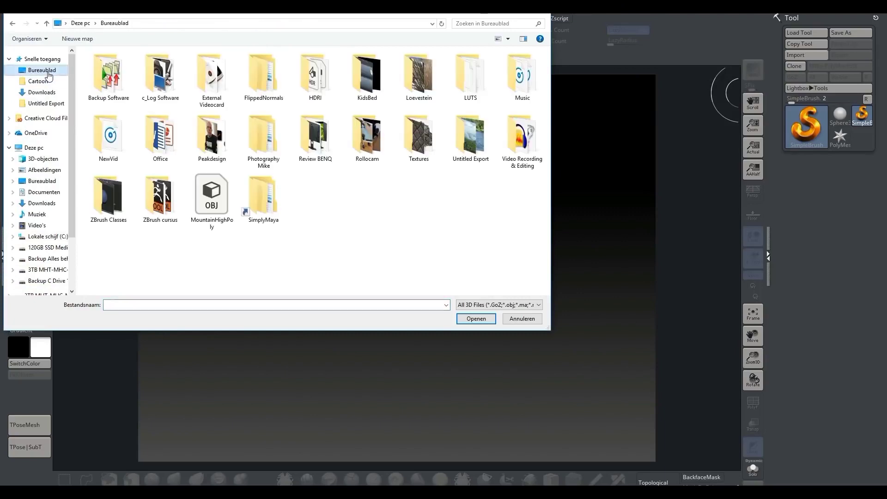
click(219, 204)
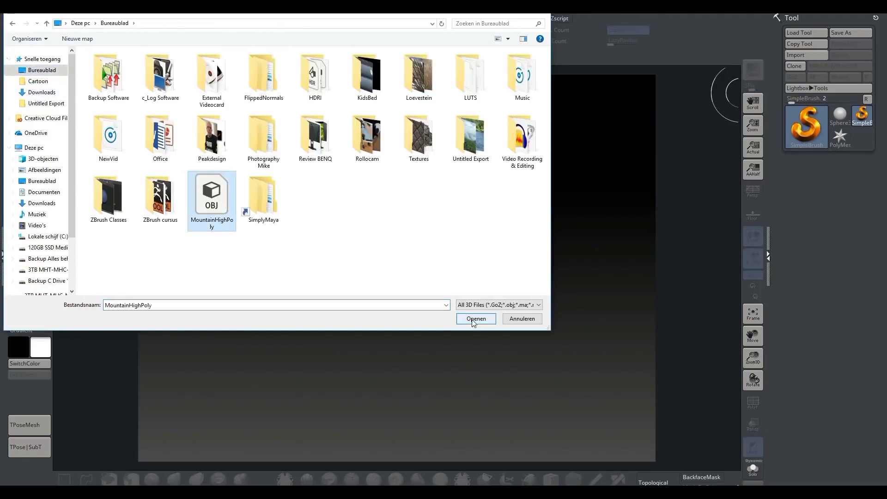
click(473, 320)
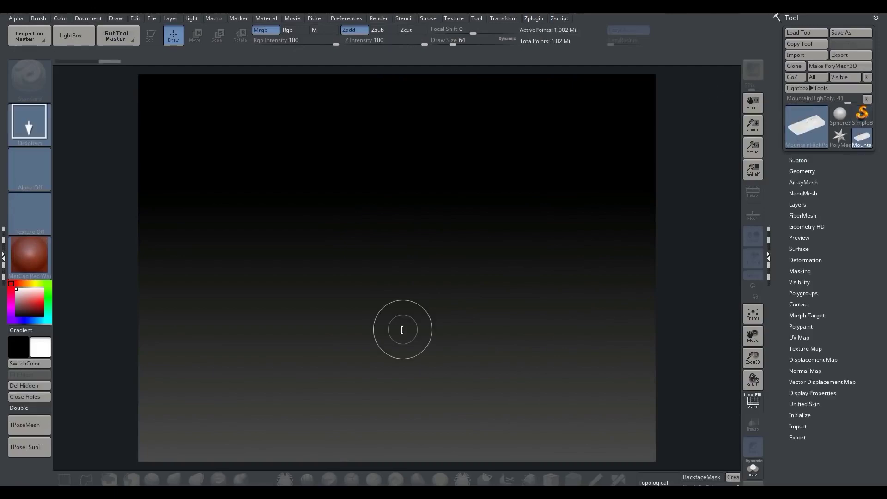
mouse_move(366, 269)
mouse_down()
mouse_move(469, 326)
mouse_move(495, 390)
mouse_move(459, 416)
mouse_move(443, 464)
mouse_up()
key(t)
key(t)
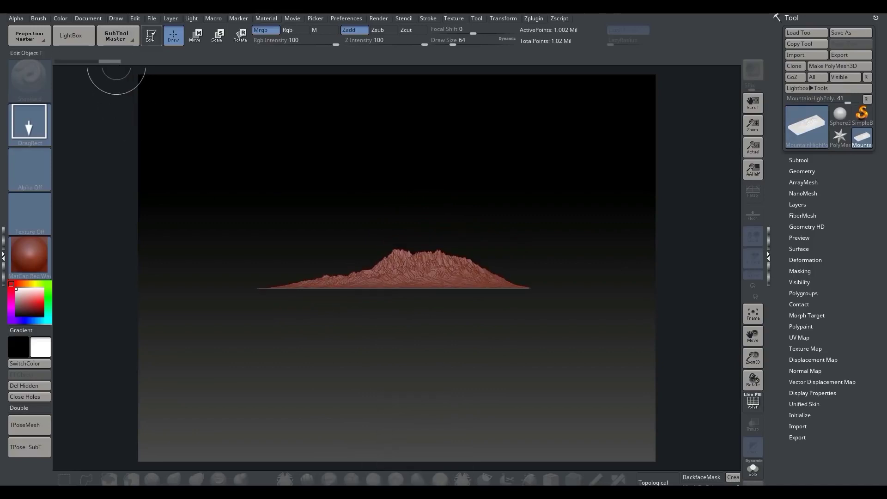
- Convert the mountain to a PolyMesh3D and view it in perspective
click(849, 67)
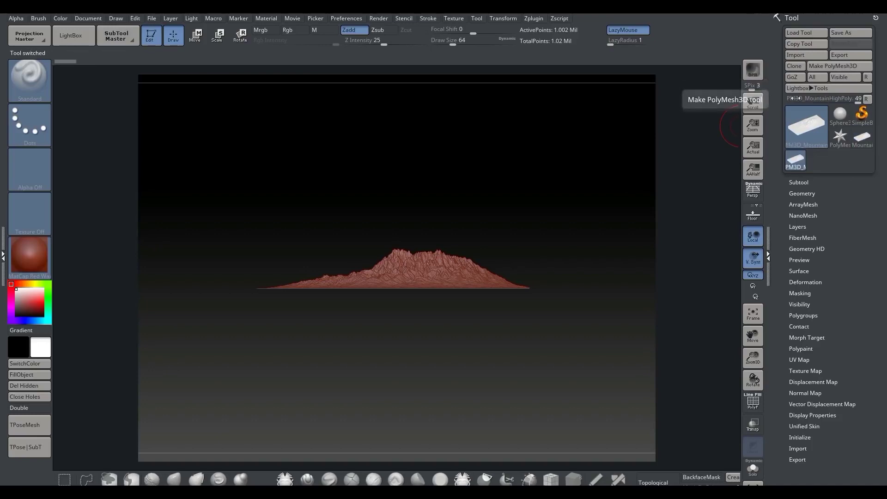
mouse_move(368, 363)
mouse_down()
mouse_move(411, 400)
mouse_move(387, 409)
mouse_up()
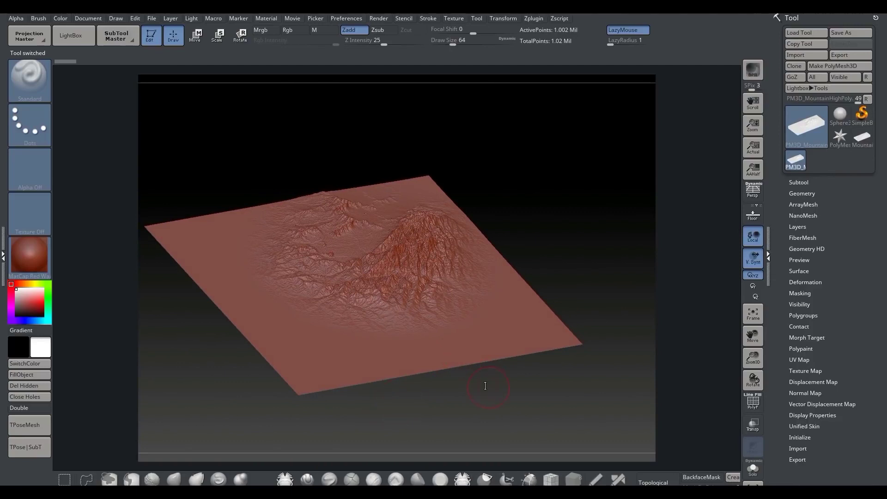
key(p)
mouse_move(518, 404)
mouse_down()
mouse_move(449, 405)
mouse_move(481, 415)
mouse_move(531, 388)
mouse_move(512, 355)
mouse_move(484, 378)
mouse_move(522, 407)
mouse_up()
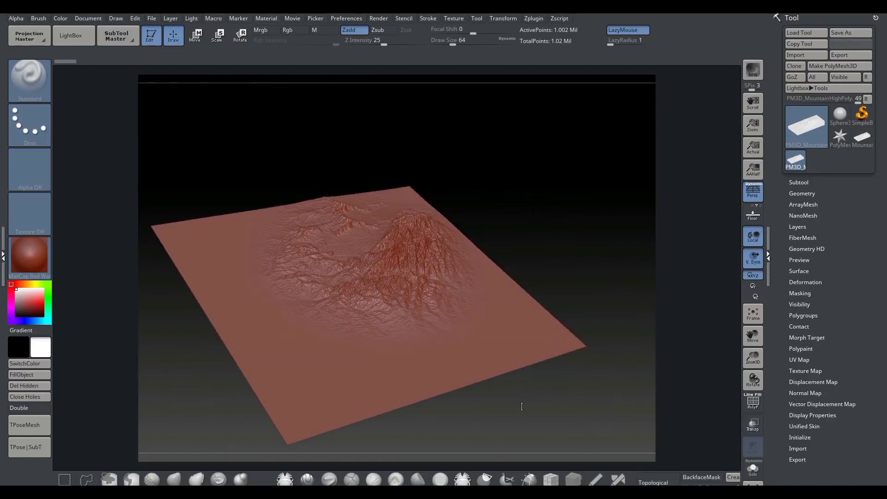
- Duplicate the terrain subtool and rename the copy PM3D_MountainLowPoly
click(799, 182)
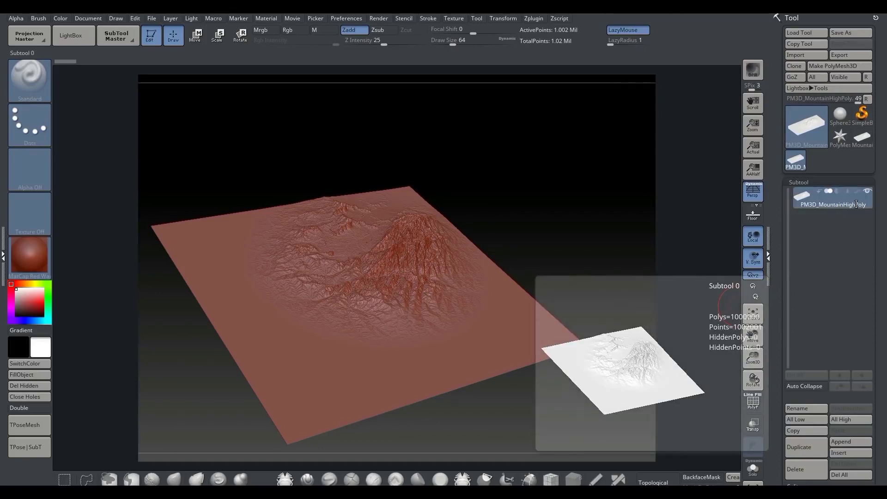
click(805, 451)
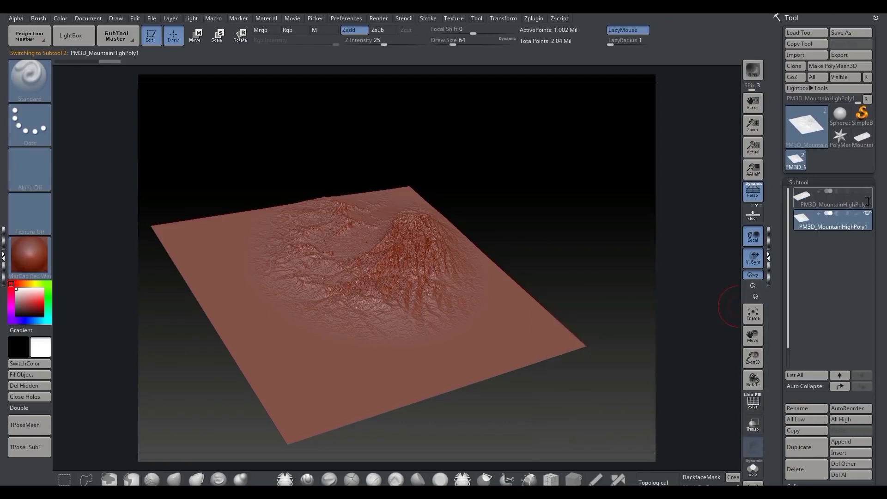
click(803, 409)
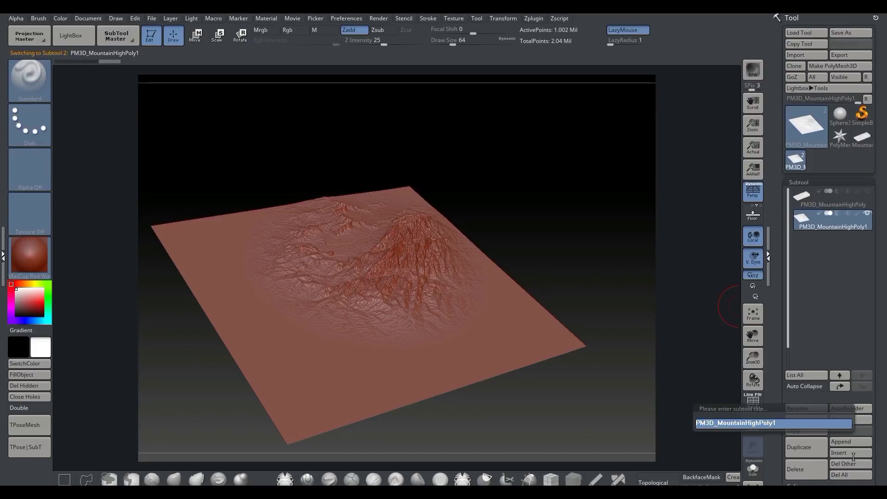
key(BackSpace)
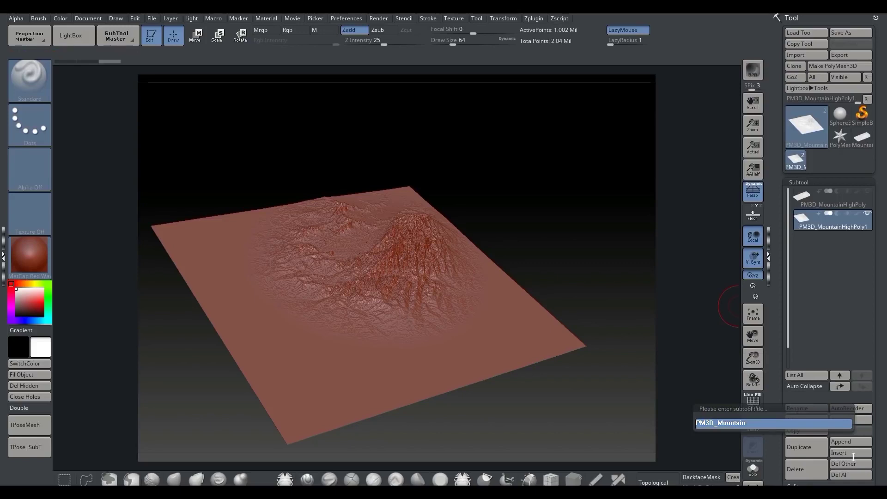
text(LowPoly)
key(Return)
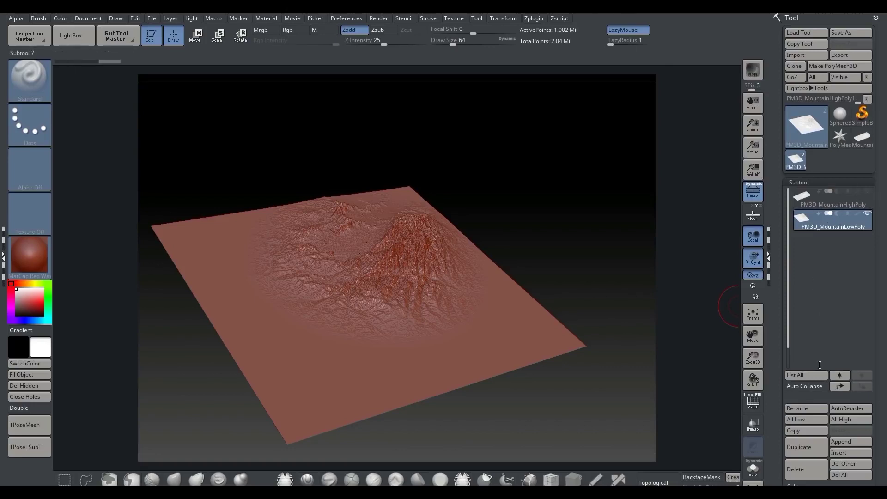
- ZRemesh the low-poly copy with a lowered Target Polygons Count
drag(874, 312, 874, 249)
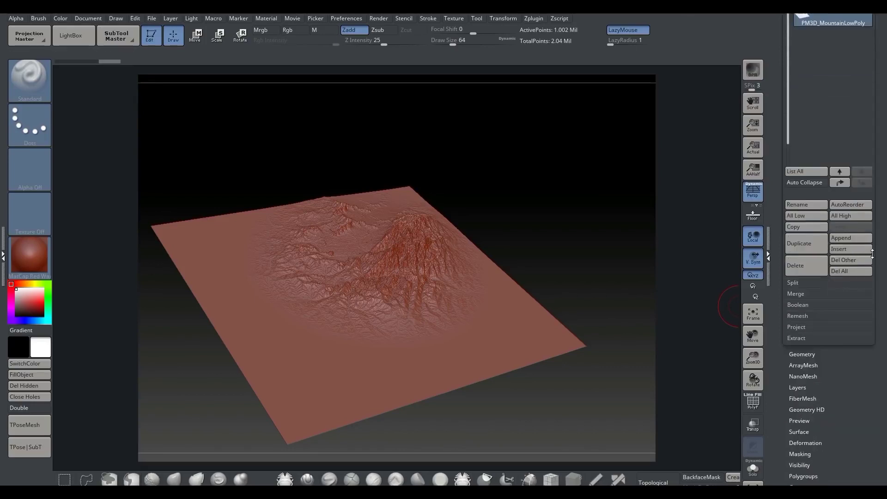
click(799, 323)
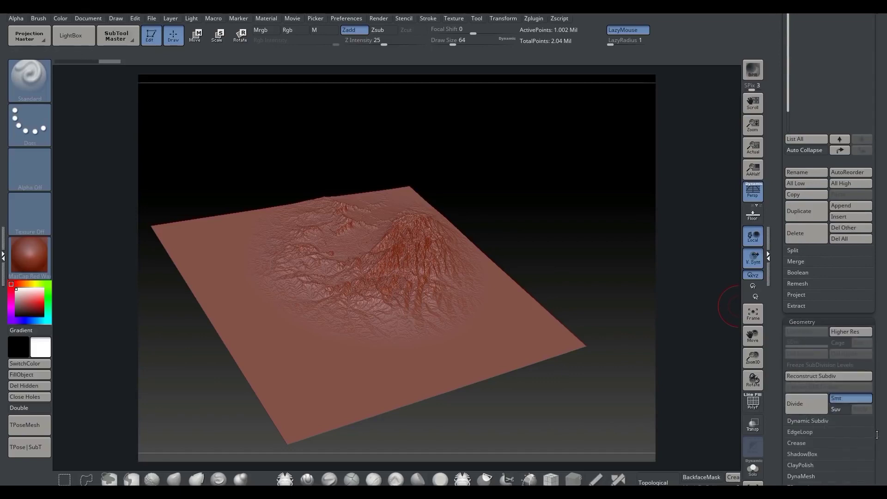
drag(882, 433, 882, 409)
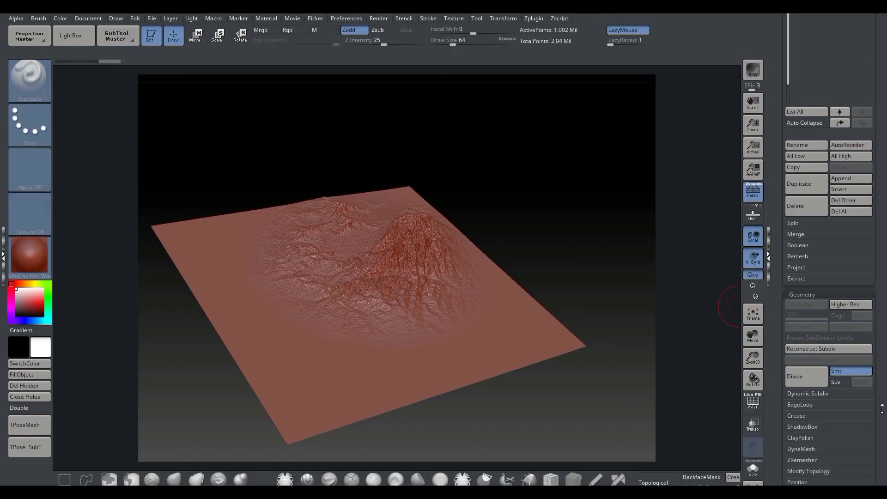
drag(882, 409, 853, 384)
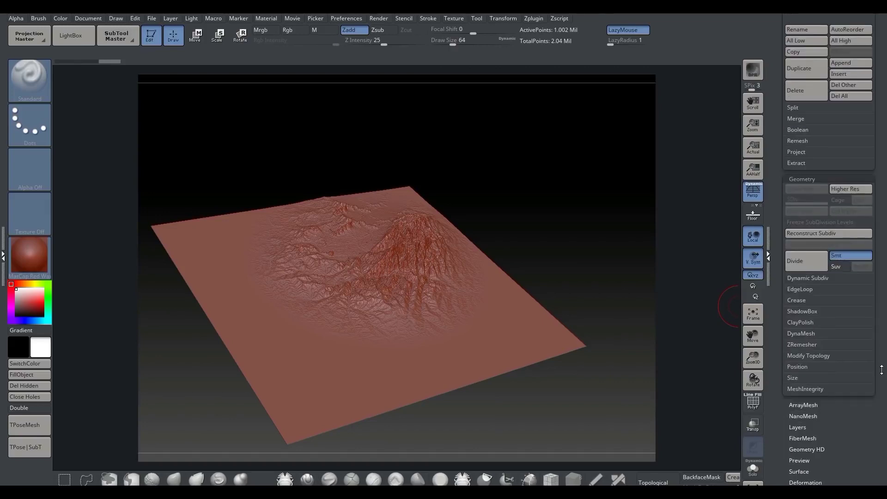
click(796, 346)
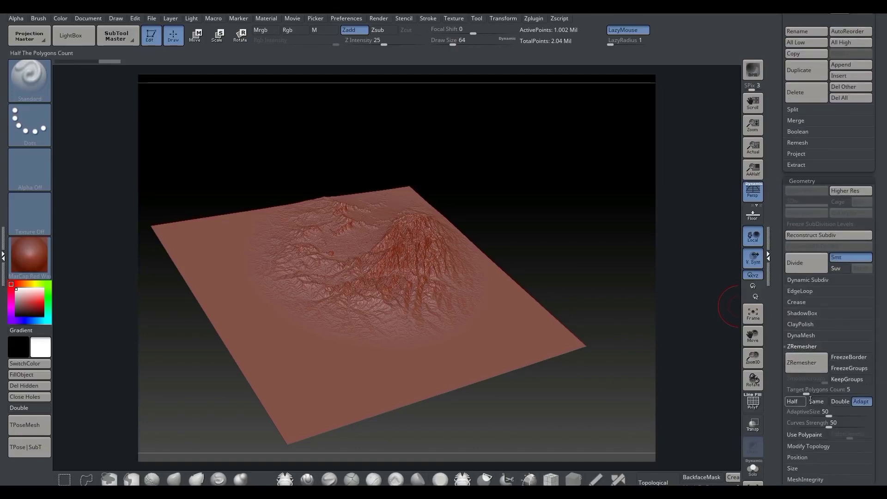
drag(806, 394, 805, 395)
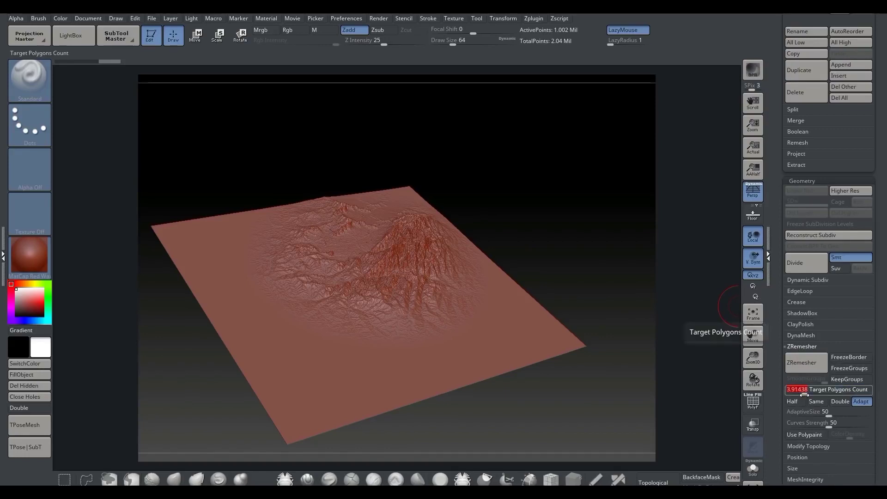
click(805, 366)
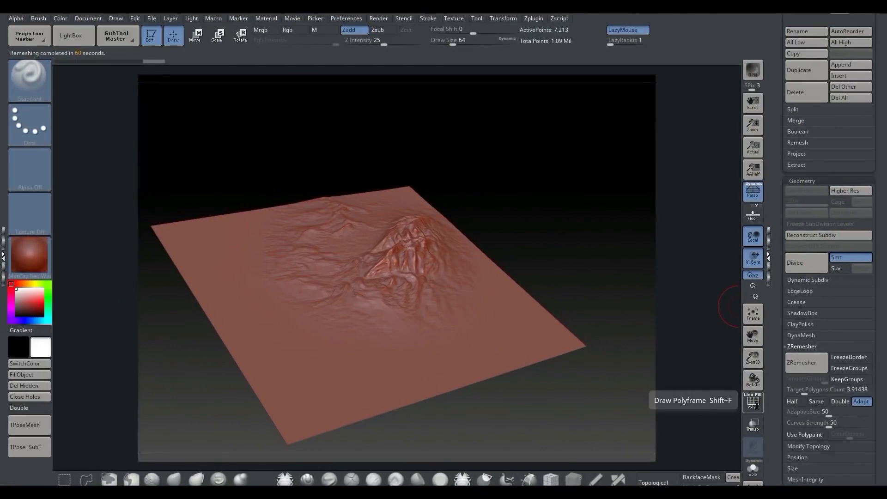
- Turn on the PolyF wireframe and inspect the new quad topology
mouse_move(522, 403)
mouse_down()
mouse_move(531, 387)
mouse_move(491, 386)
mouse_move(499, 390)
mouse_move(510, 342)
mouse_up()
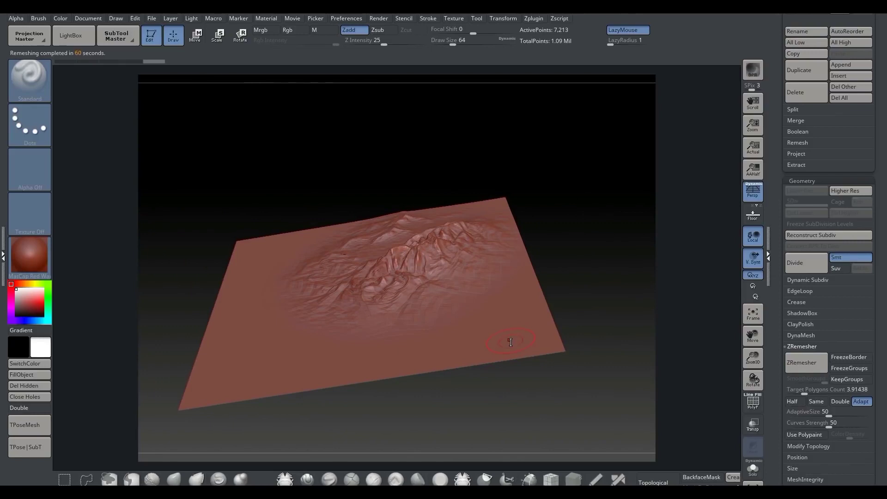
click(757, 406)
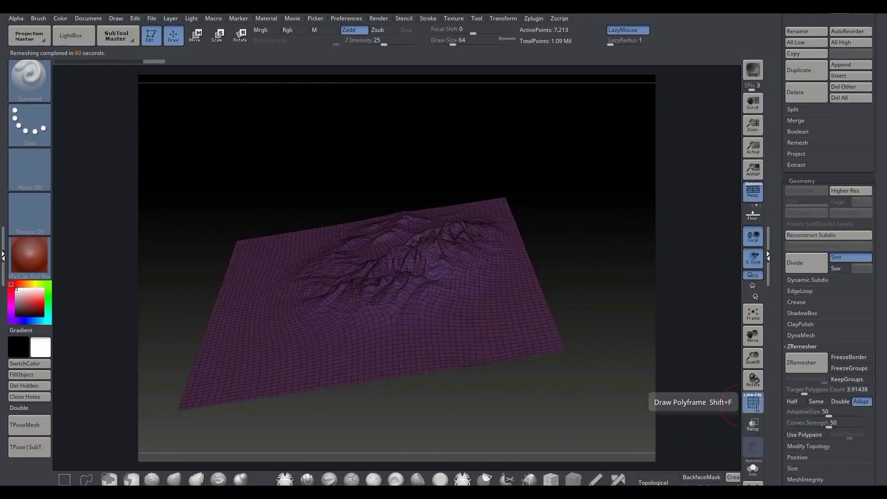
mouse_move(525, 394)
mouse_down()
mouse_move(484, 421)
mouse_move(463, 408)
mouse_move(503, 419)
mouse_move(481, 408)
mouse_move(530, 311)
mouse_up()
mouse_move(549, 263)
mouse_down()
mouse_move(545, 290)
mouse_move(534, 292)
mouse_up()
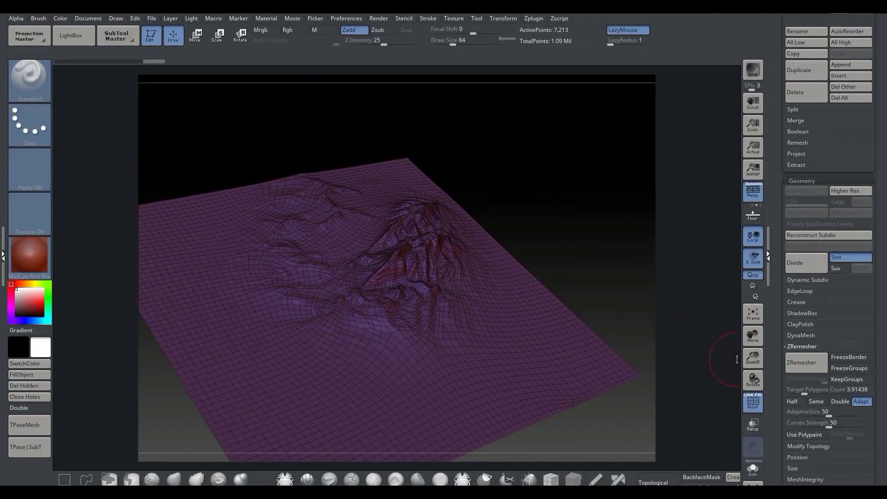
- Raise the target polygon count to 6.2 and remesh again, undoing the last change
click(798, 395)
drag(801, 395, 807, 396)
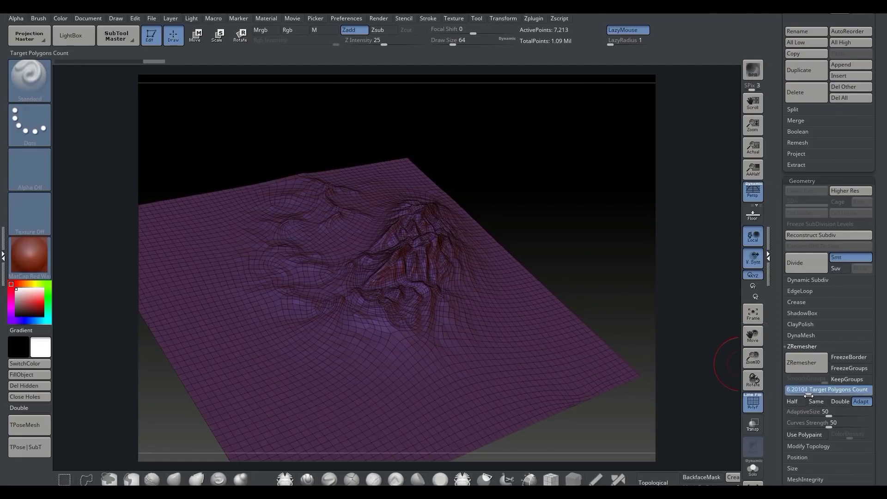
click(806, 362)
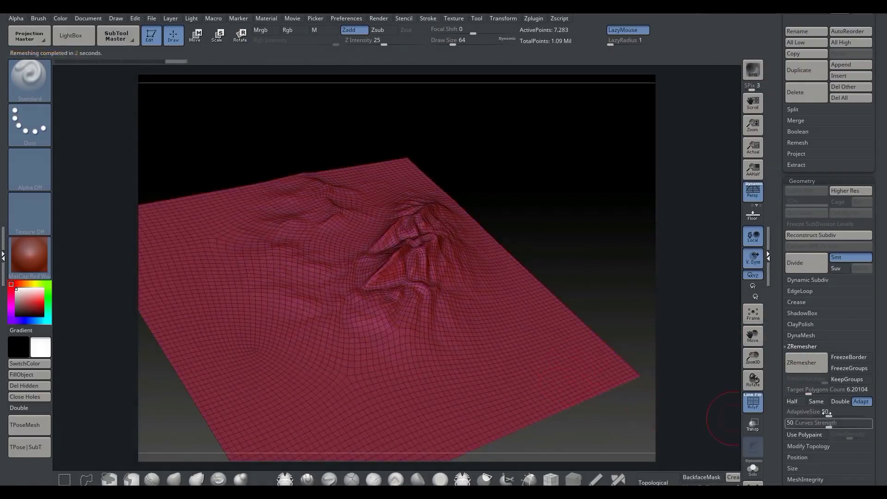
drag(551, 362, 548, 354)
key(ctrl+z)
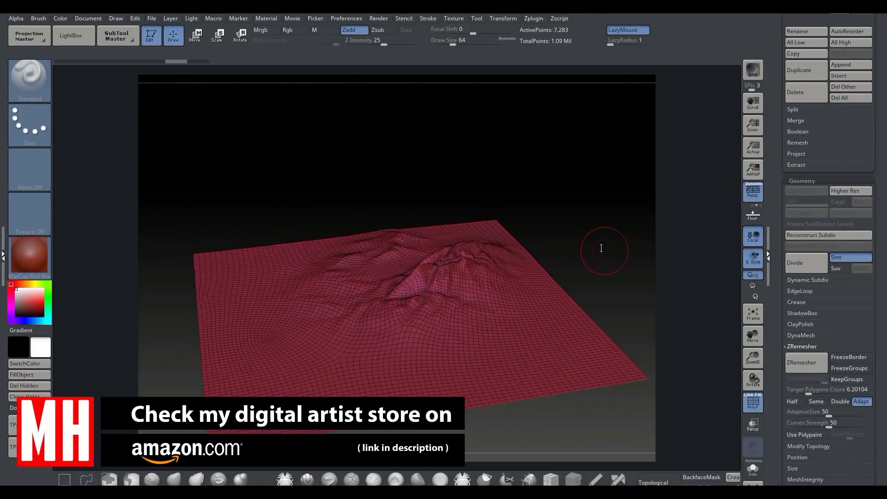
- Unwrap UVs for the visible subtools with UV Master
click(537, 19)
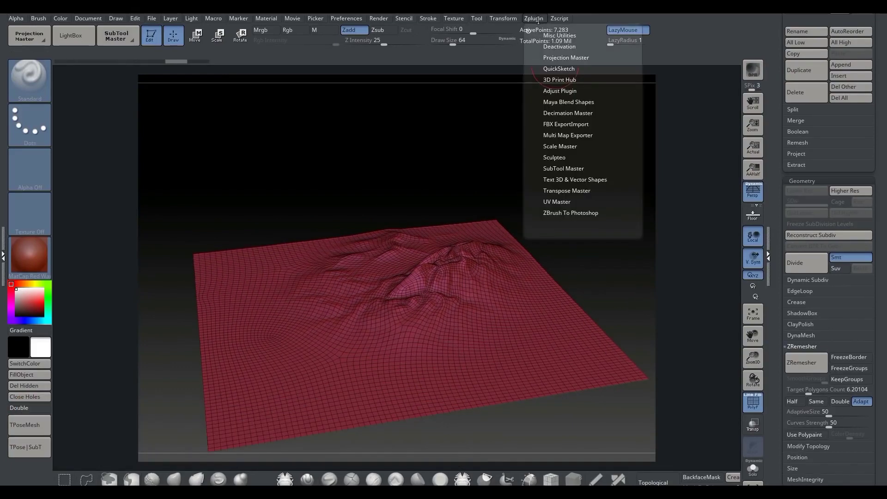
click(564, 202)
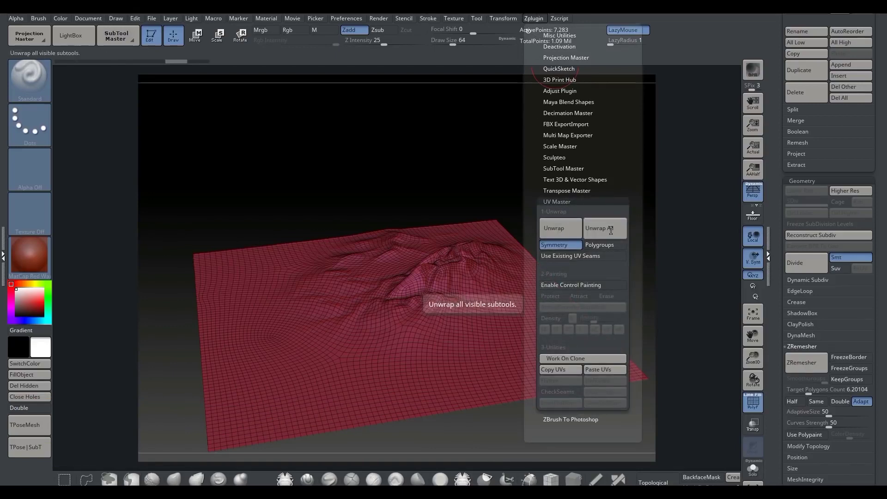
click(610, 231)
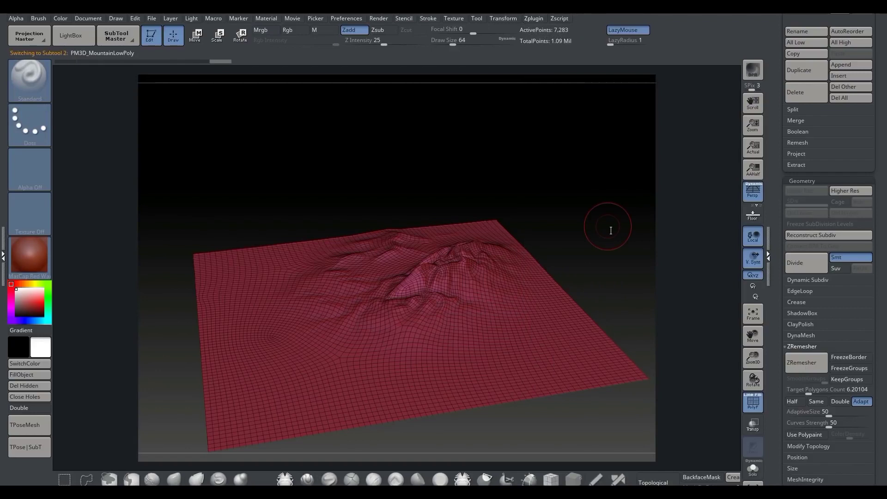
- Flatten the mesh to check its UV layout, then unflatten it back to 3D
click(532, 19)
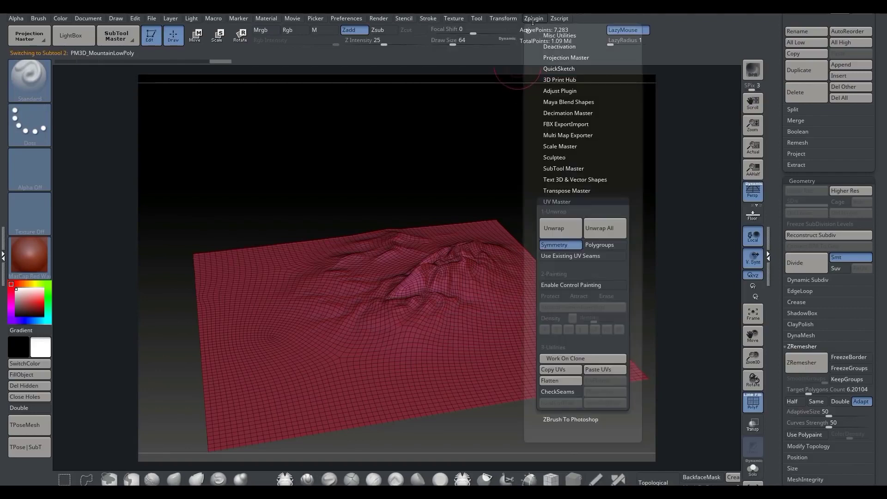
click(563, 382)
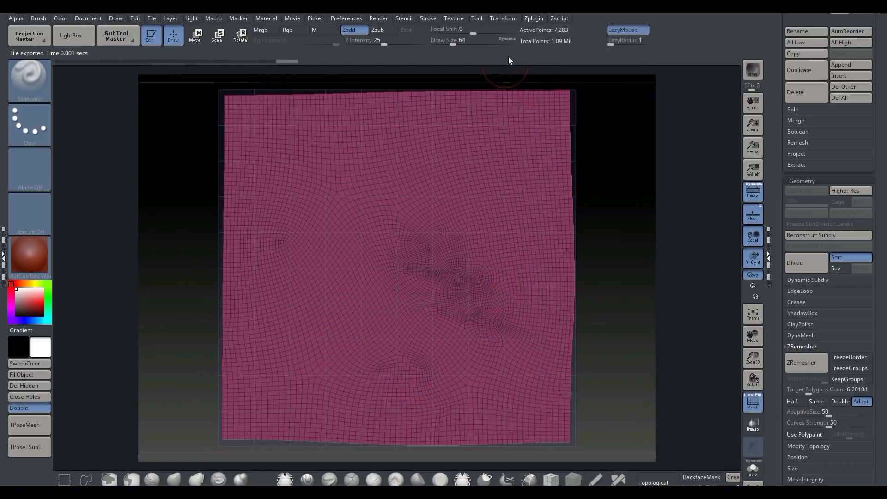
click(536, 20)
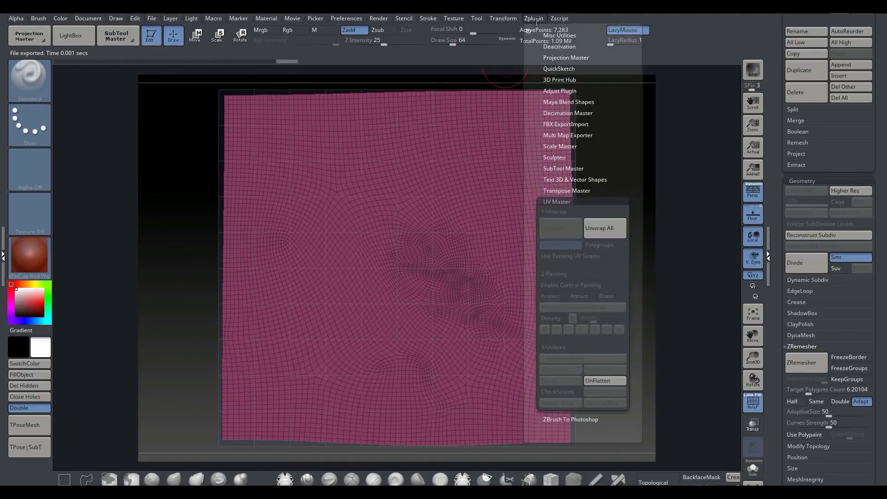
click(604, 381)
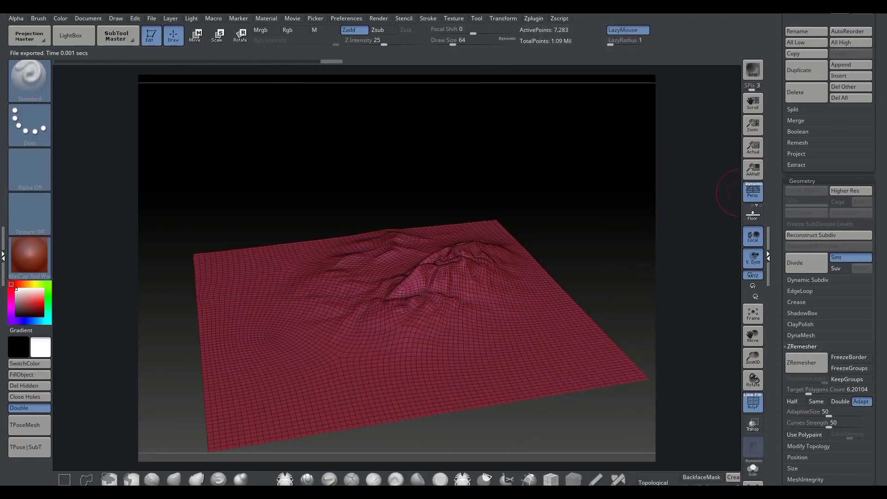
- Export the low-poly terrain as the OBJ file MountainLP
drag(879, 99, 883, 223)
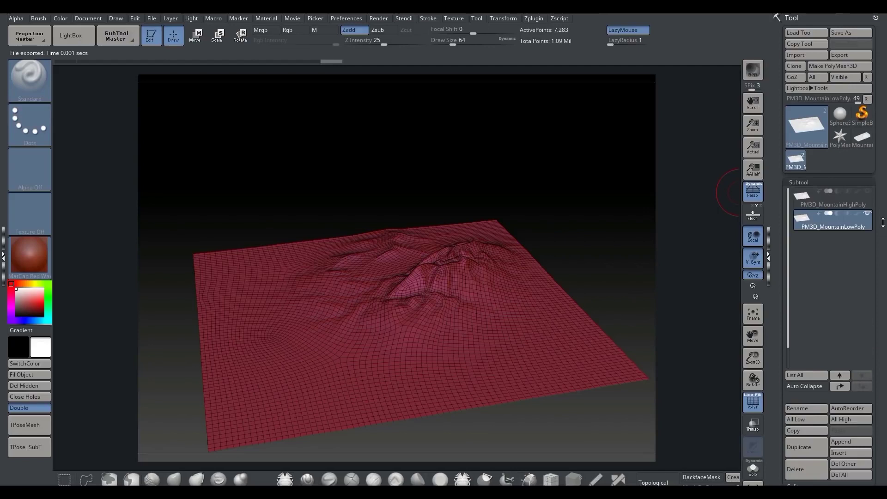
click(868, 191)
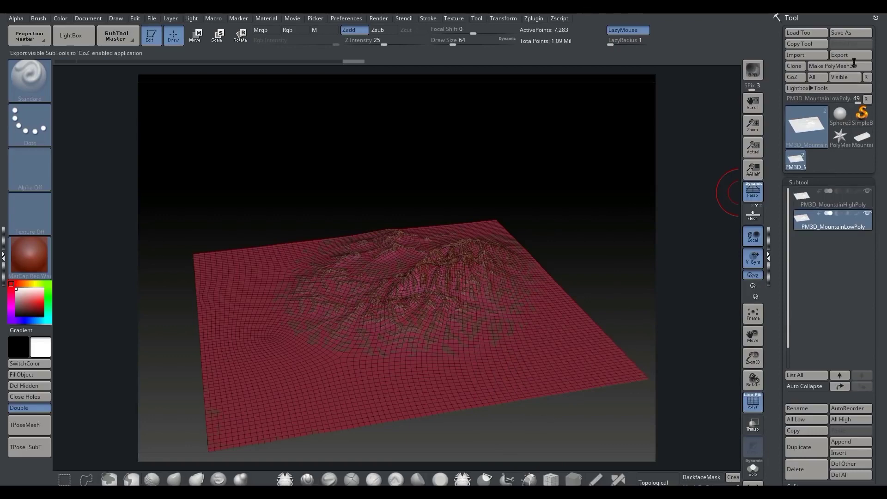
click(839, 55)
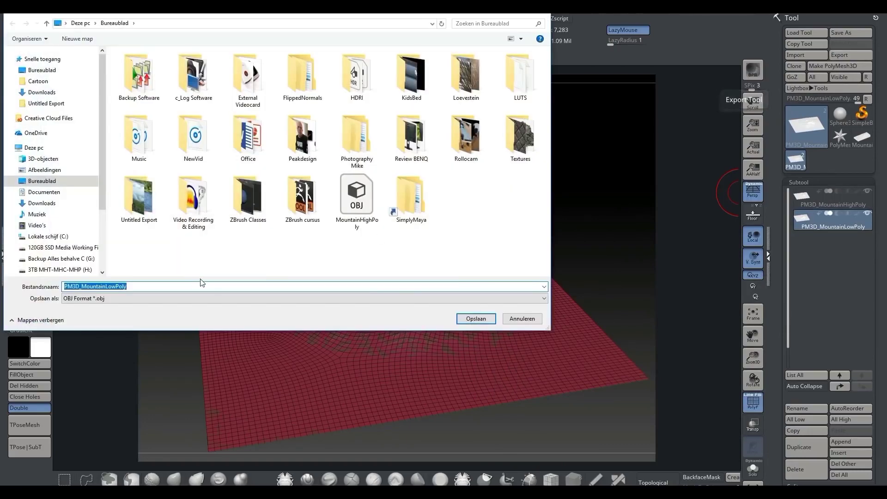
text(Mount)
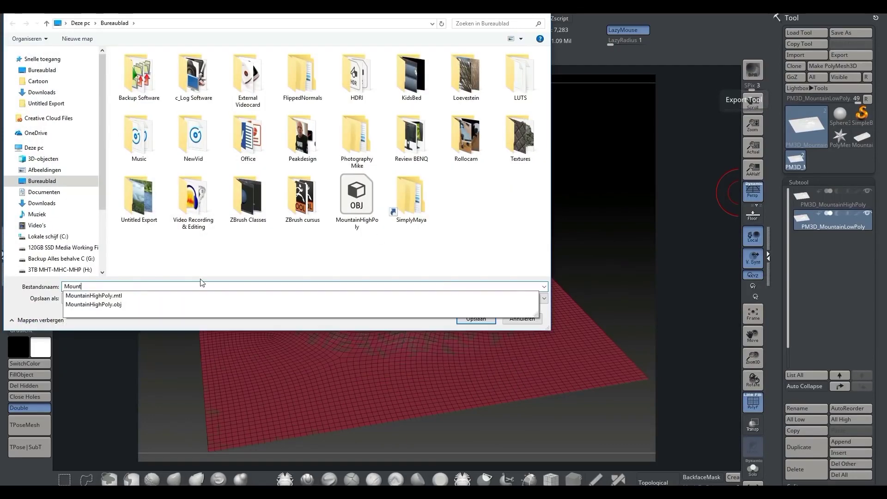
text(ainLP)
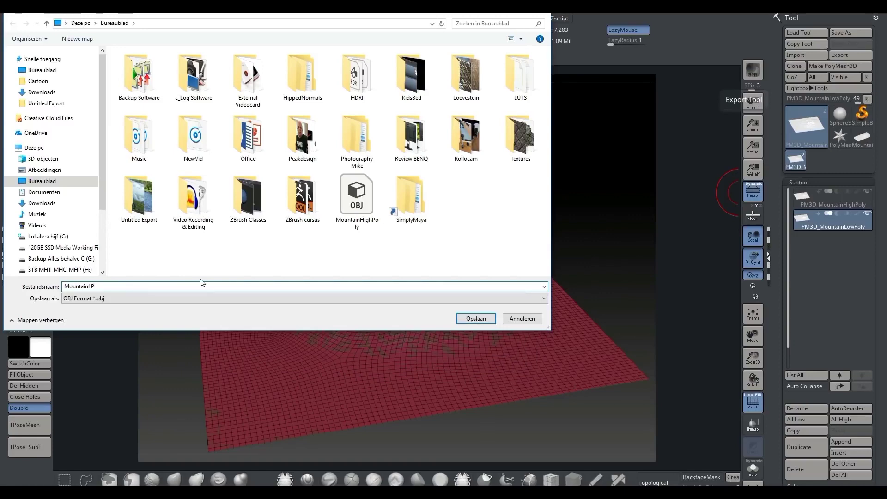
click(467, 320)
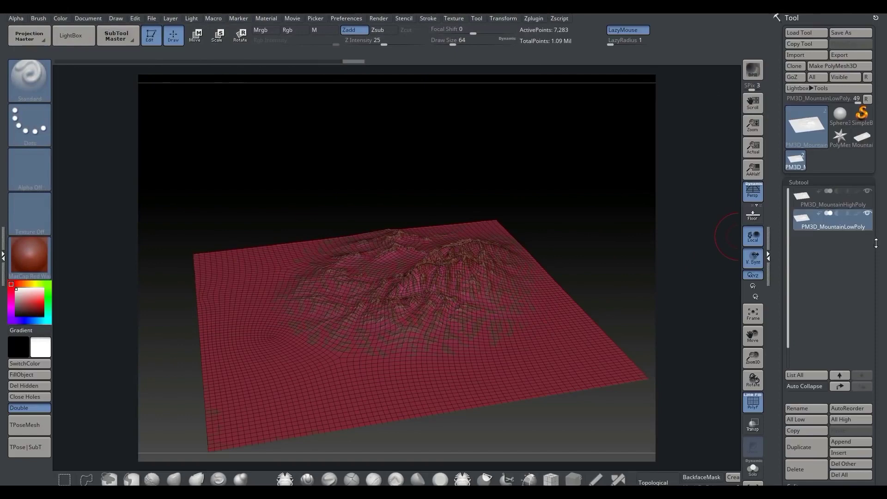
- Export the high-poly terrain as the OBJ file MountainHP
click(850, 201)
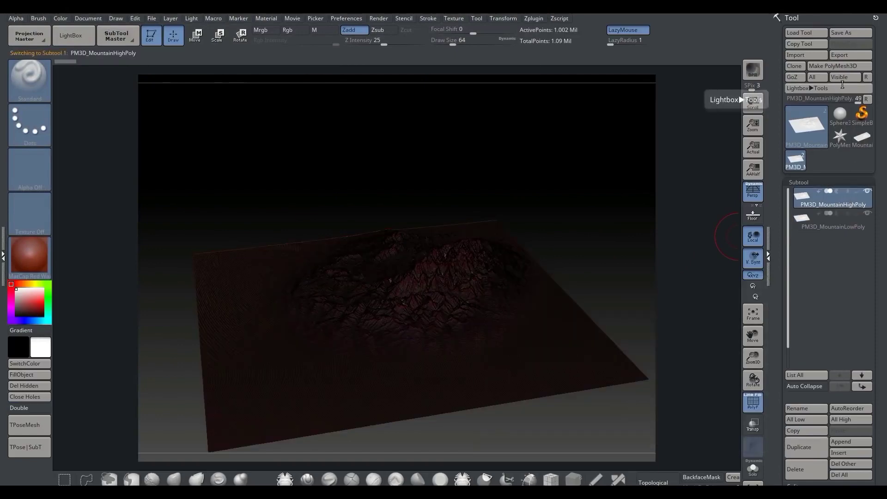
click(842, 56)
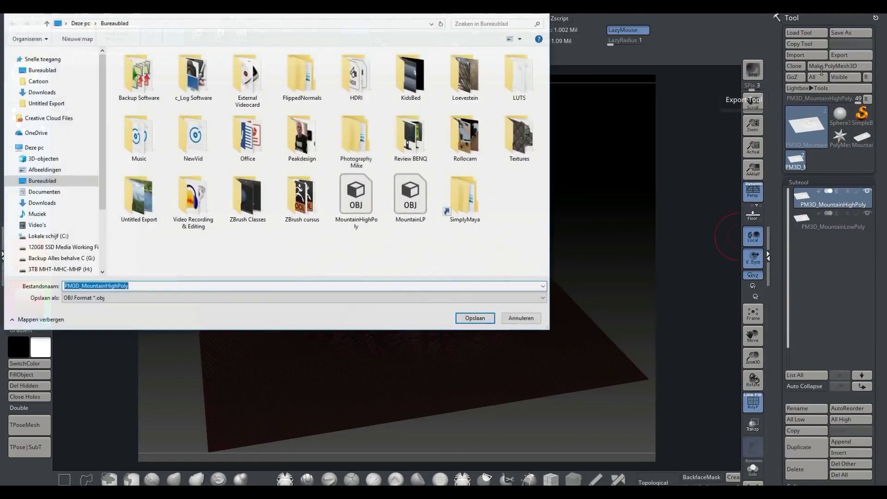
text(Mountain)
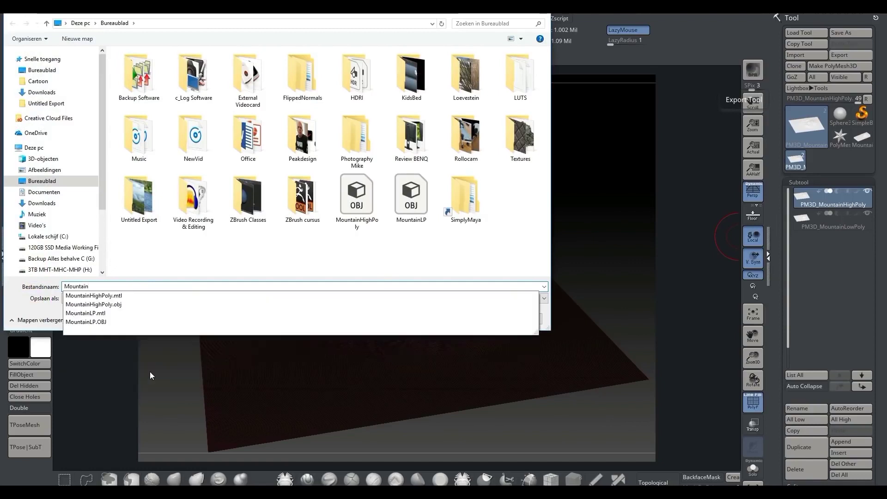
text(HP)
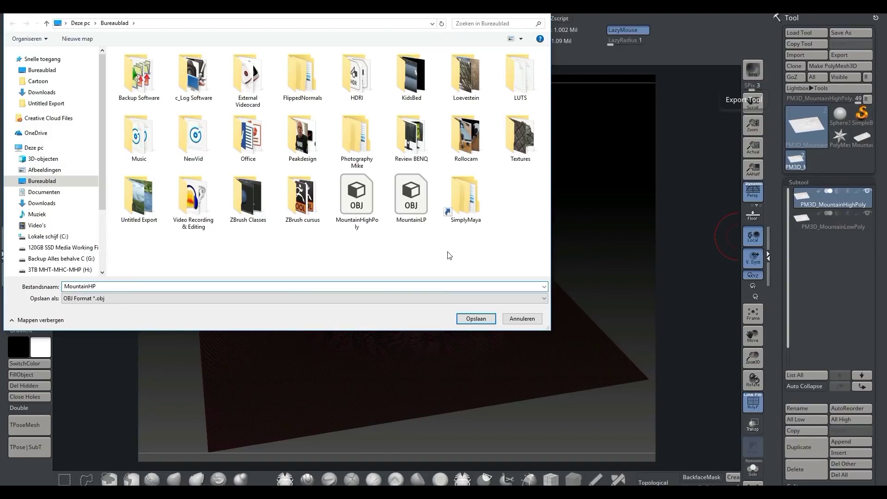
click(476, 319)
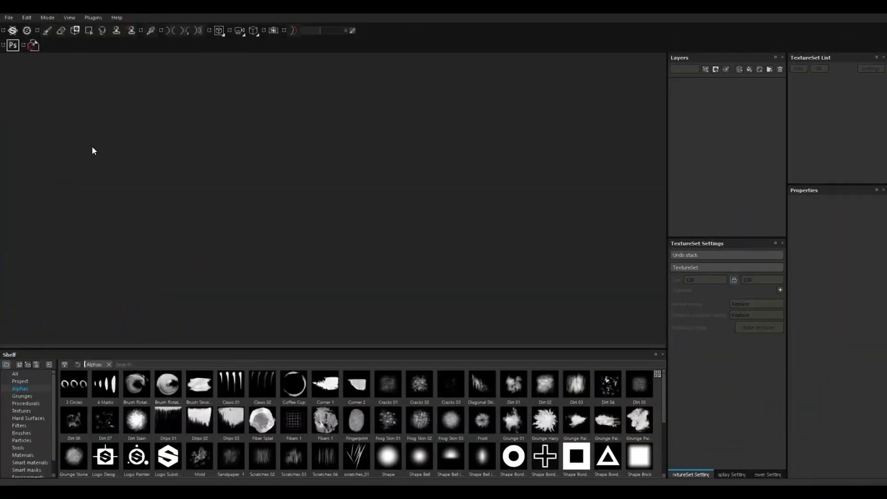
- Create a new project from MountainLP.OBJ at 4096 document resolution
click(8, 17)
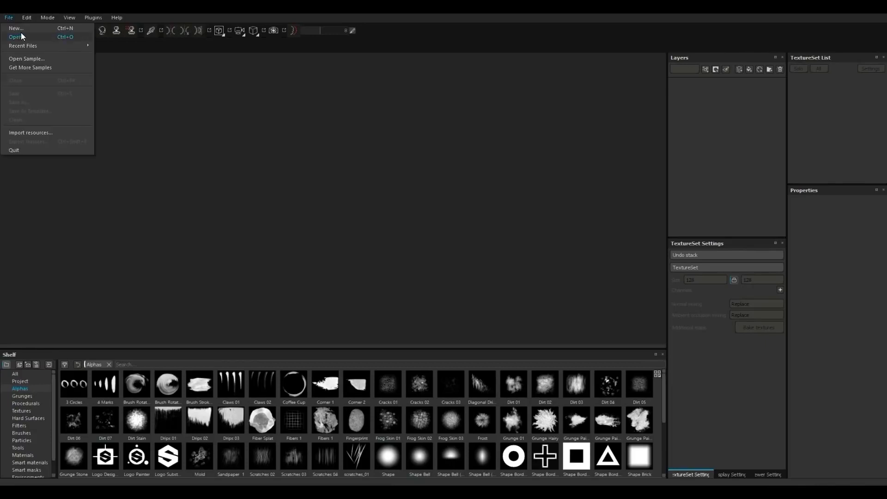
click(21, 29)
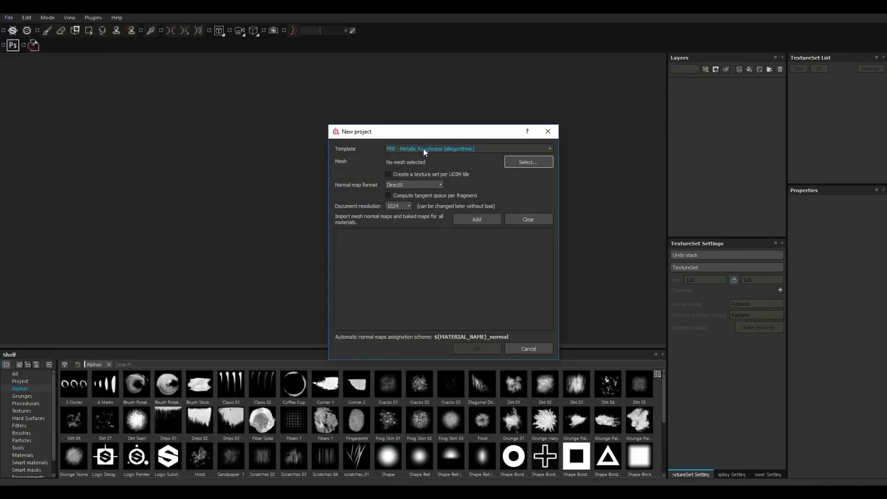
click(525, 161)
scroll(535, 222, down, 3)
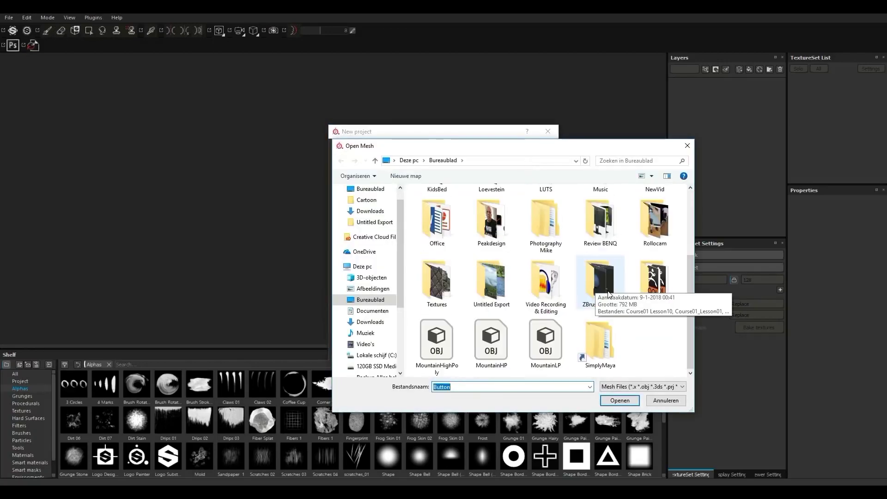
click(558, 348)
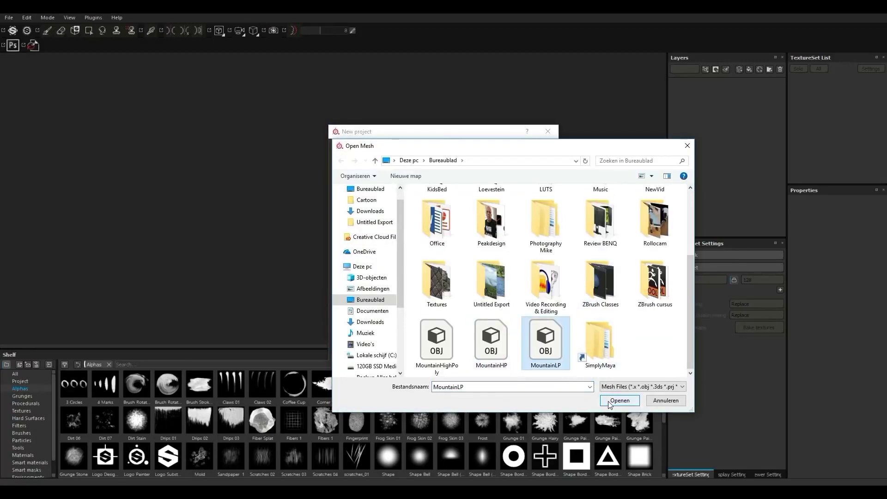
click(609, 401)
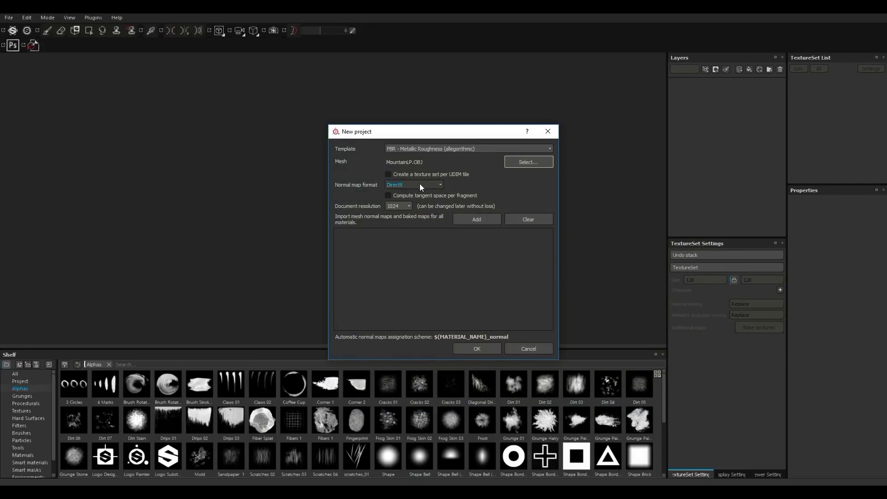
click(400, 205)
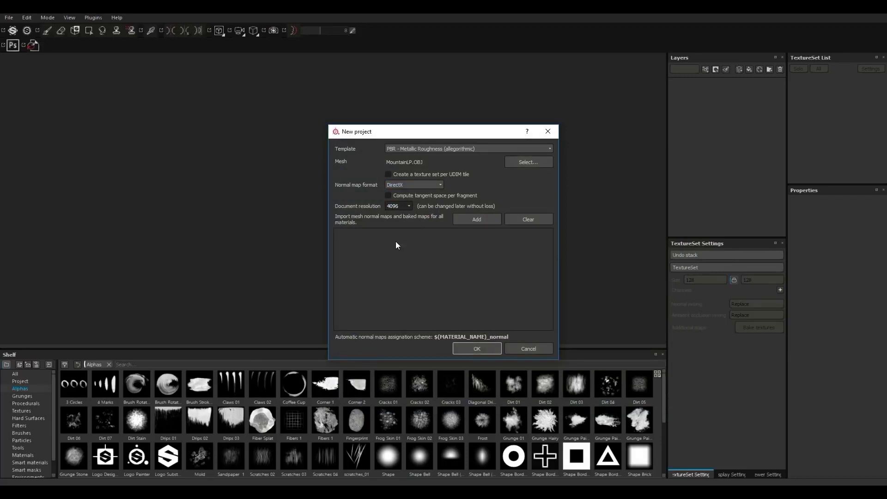
click(486, 347)
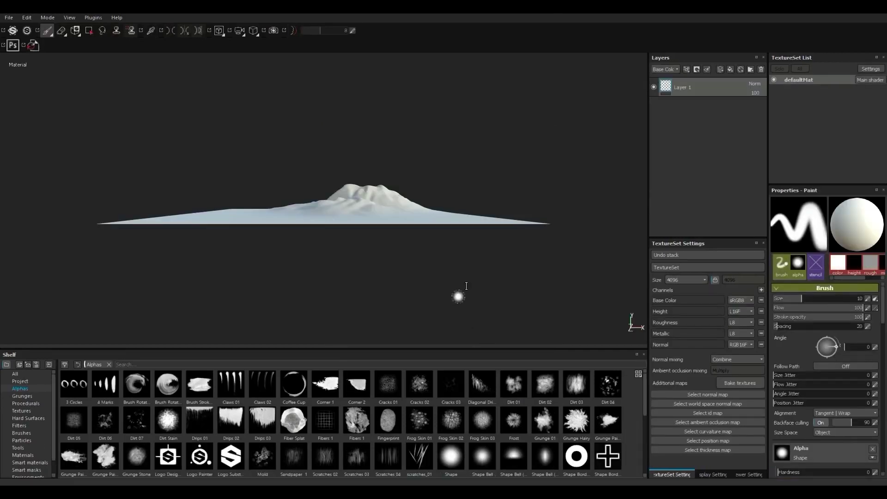
- In the bake settings, add MountainHP as the high-definition mesh
mouse_move(469, 270)
alt+mouse_down()
mouse_move(456, 290)
mouse_move(389, 303)
mouse_move(545, 283)
mouse_move(540, 295)
mouse_move(509, 301)
alt+mouse_up()
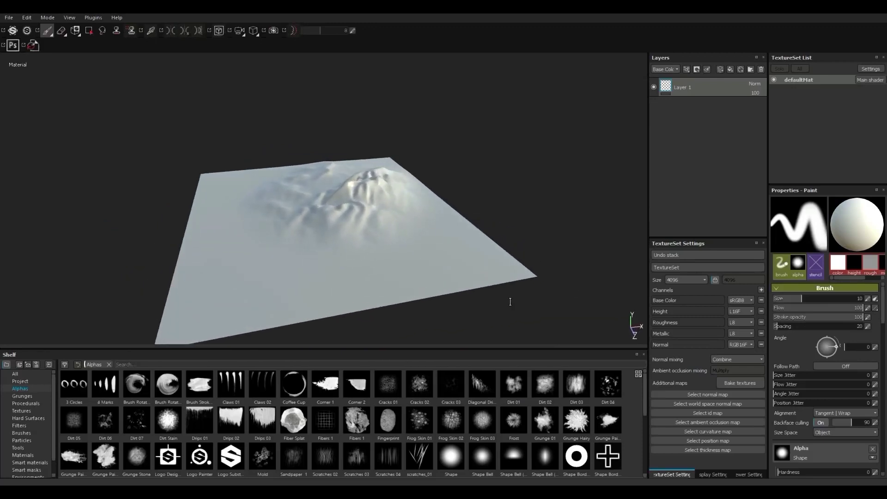
click(748, 383)
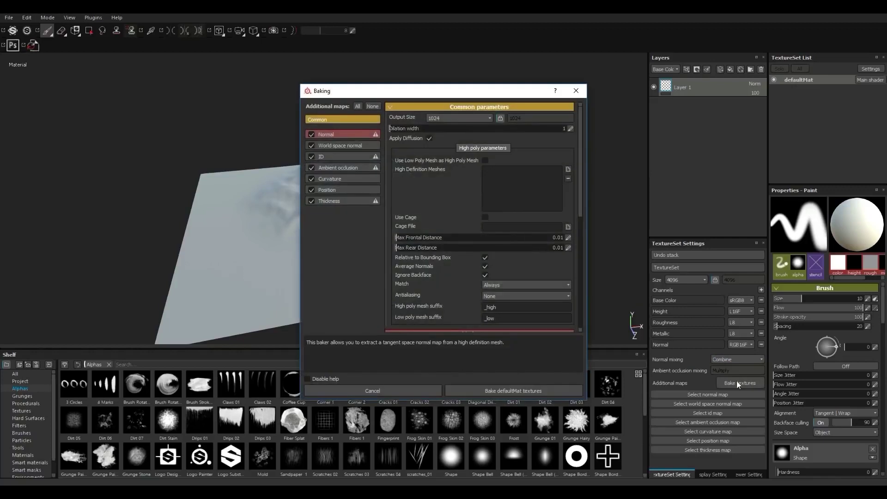
click(568, 169)
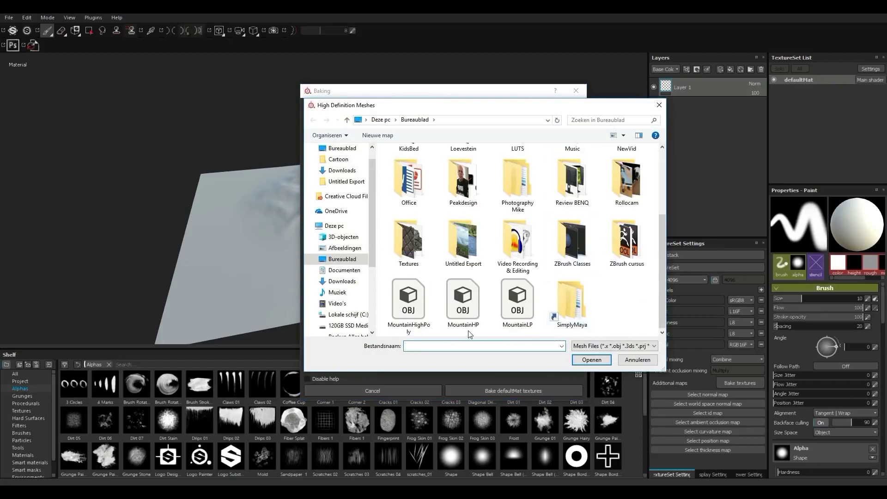
click(472, 303)
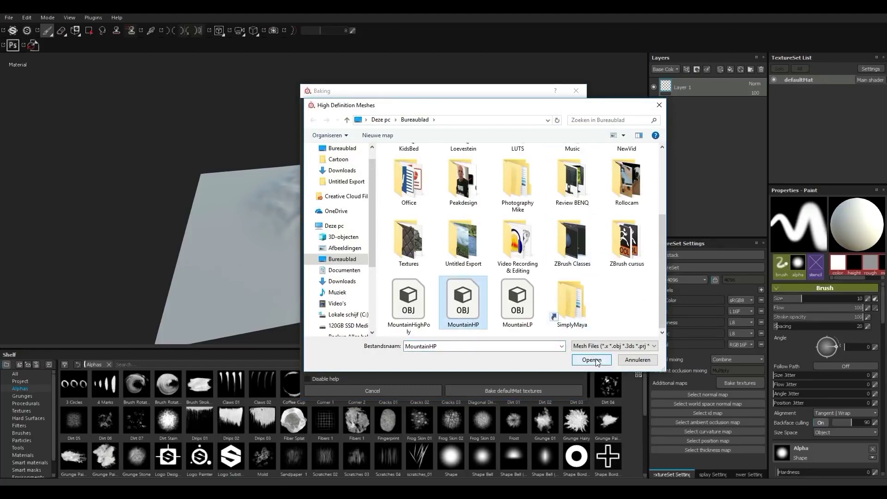
click(594, 360)
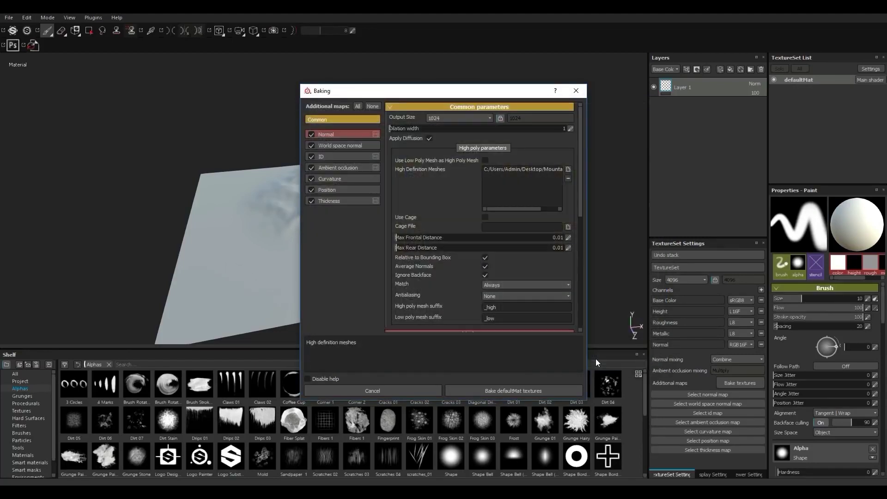
- Set bake output size to 4096, exclude the ID map, and bake defaultMat textures
click(456, 118)
click(448, 168)
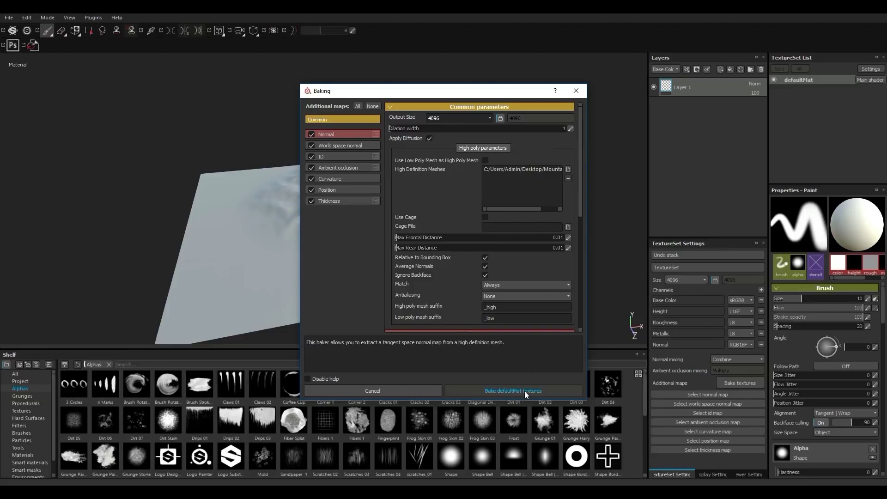
click(312, 156)
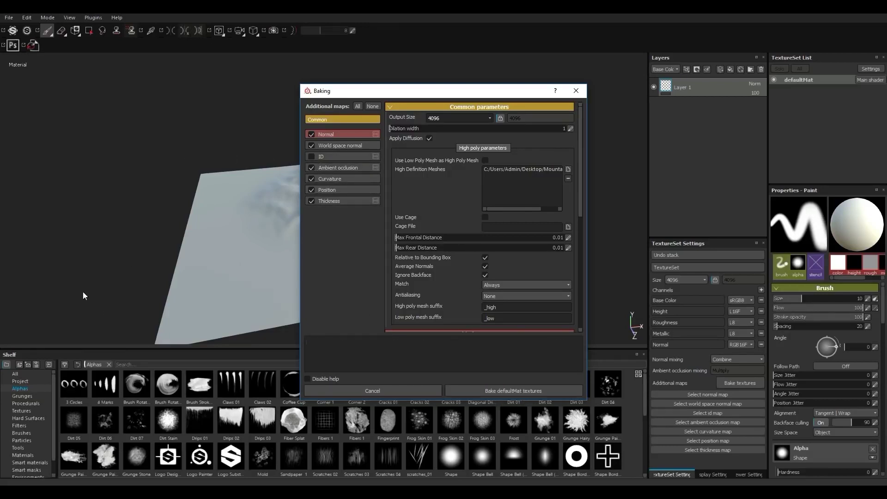
click(540, 391)
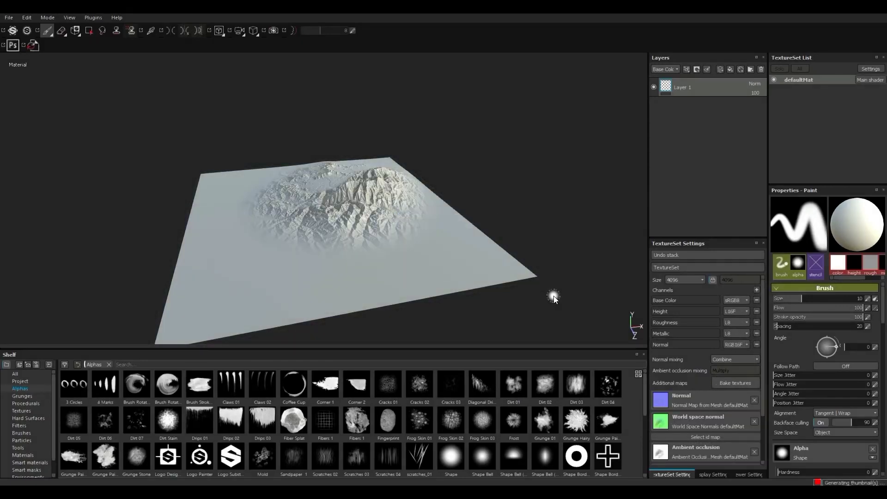
- Zoom and orbit around the baked terrain, undoing a test paint stroke
scroll(414, 252, up, 1)
scroll(437, 250, up, 1)
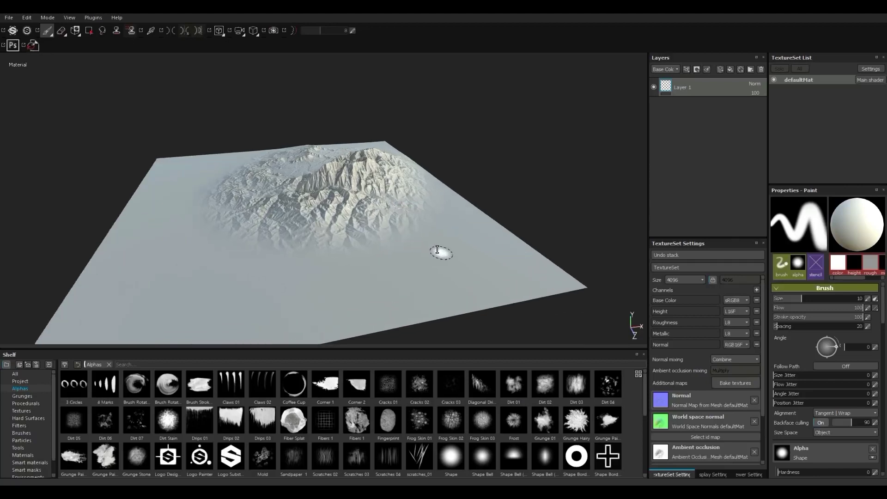
scroll(437, 250, down, 1)
drag(423, 278, 465, 286)
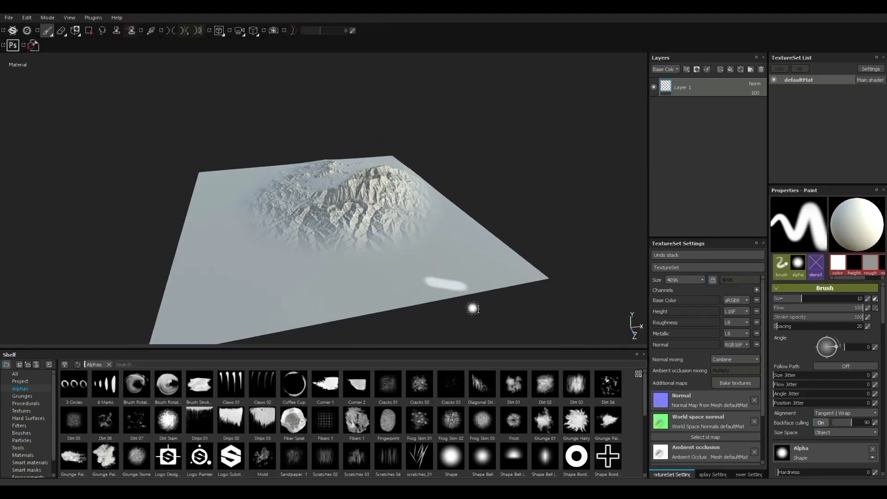
key(ctrl+z)
mouse_move(473, 309)
alt+mouse_down()
mouse_move(521, 315)
mouse_move(432, 291)
mouse_move(235, 290)
mouse_move(263, 303)
mouse_move(433, 282)
mouse_move(419, 241)
mouse_move(420, 257)
mouse_move(341, 243)
mouse_move(500, 286)
mouse_move(412, 257)
mouse_move(485, 252)
mouse_move(462, 271)
mouse_move(565, 203)
mouse_move(505, 218)
mouse_move(562, 231)
mouse_move(501, 234)
mouse_move(450, 251)
mouse_move(568, 197)
mouse_move(555, 232)
mouse_move(548, 230)
alt+mouse_up()
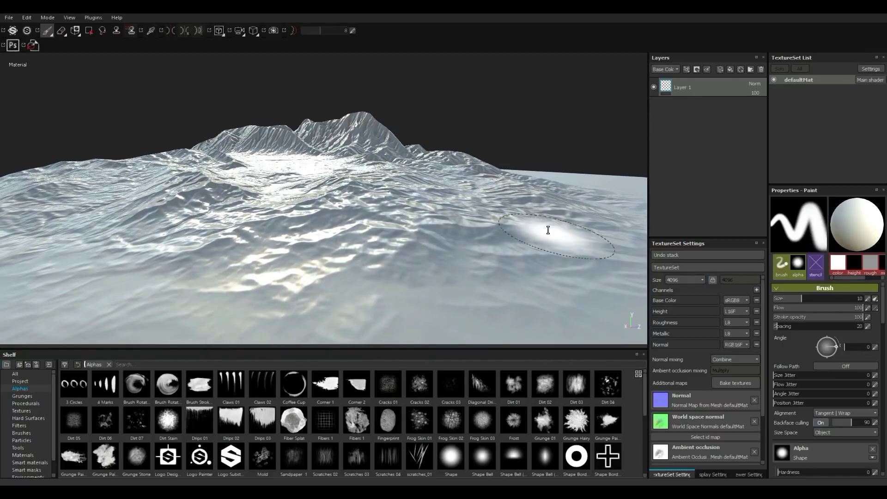